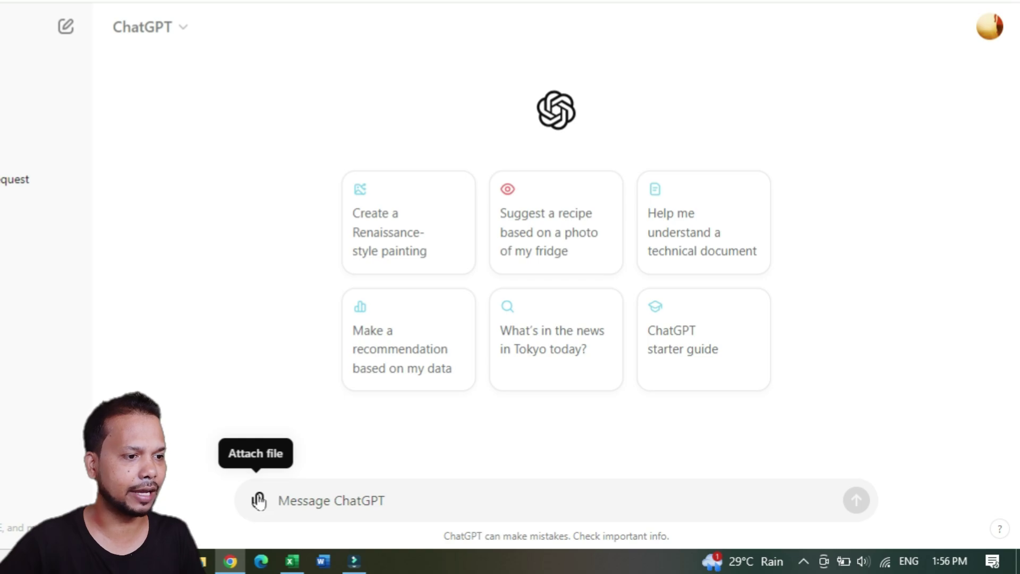
Step: Attach the ChatGPT Data Analysis spreadsheet from the computer to the new chat message
click(258, 503)
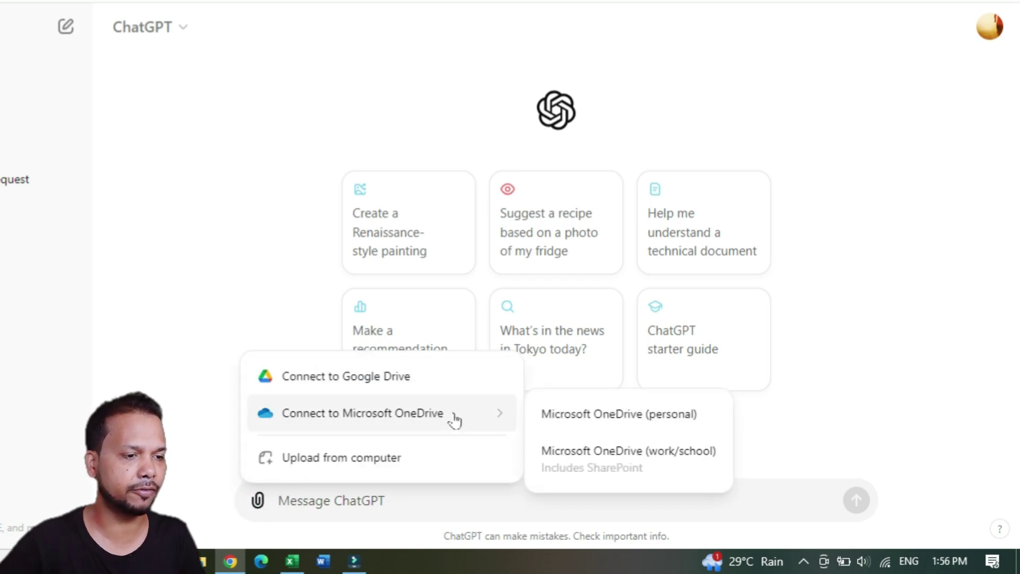
mouse_move(457, 427)
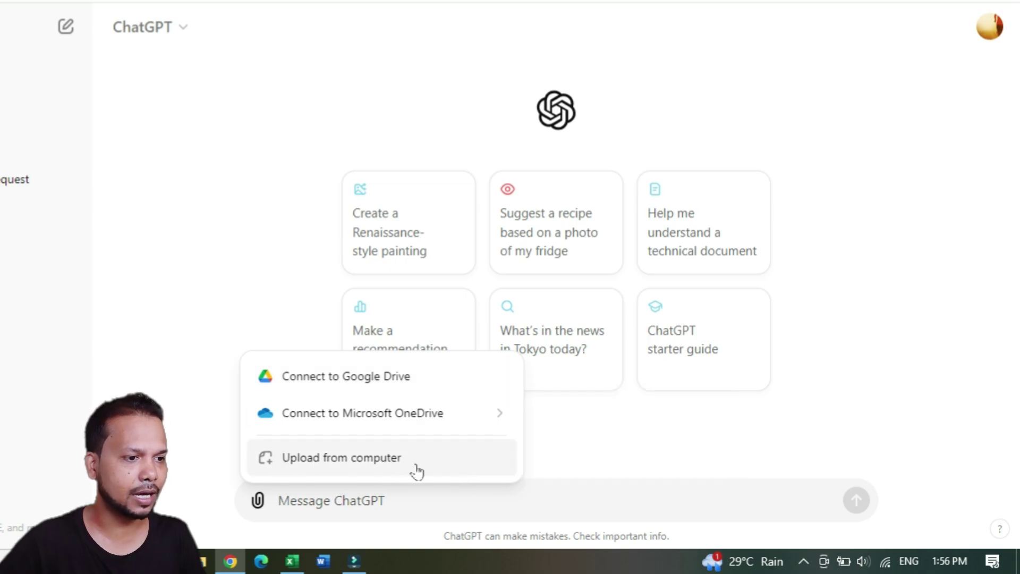
click(441, 457)
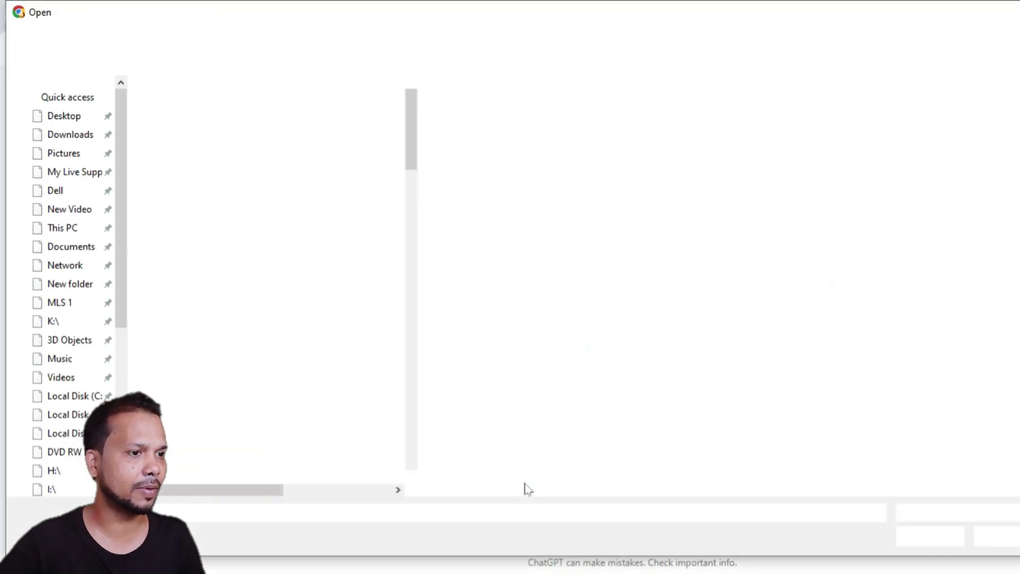
click(262, 112)
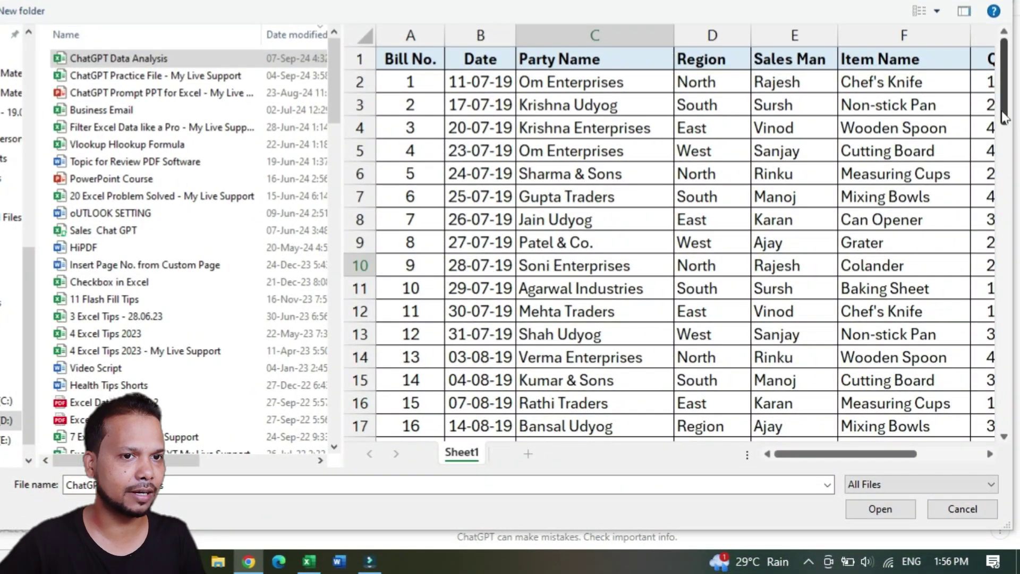
drag(1002, 111, 1002, 144)
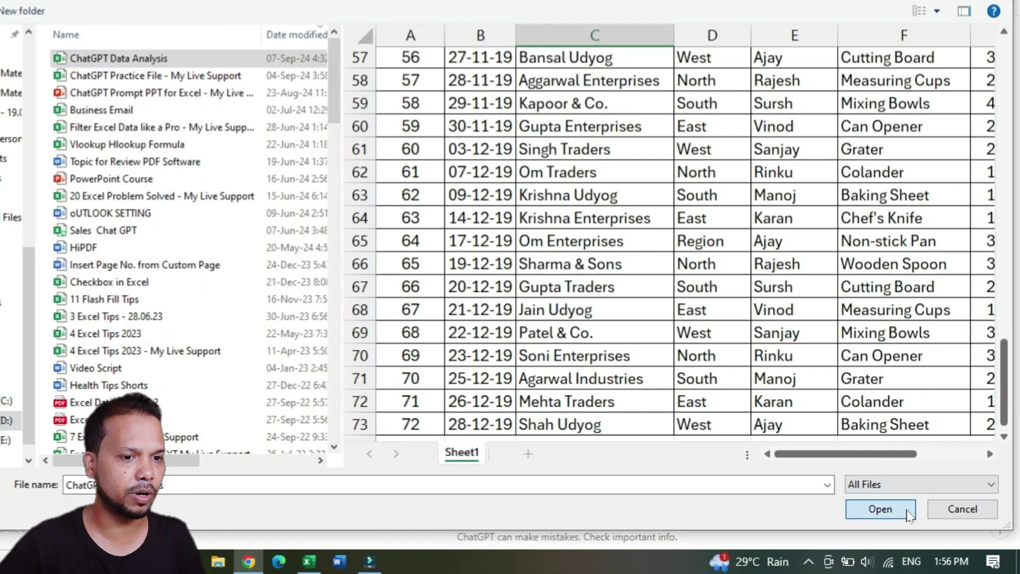
click(880, 508)
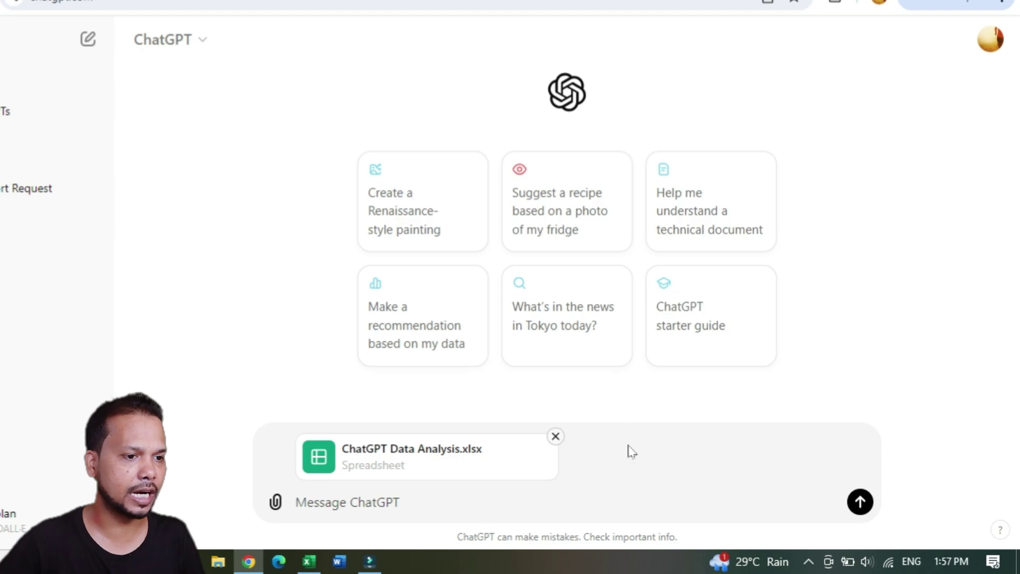
Step: Start a Hinglish prompt requesting "party wise sales amt, salesman wise total sale" from the uploaded excel file
click(410, 501)
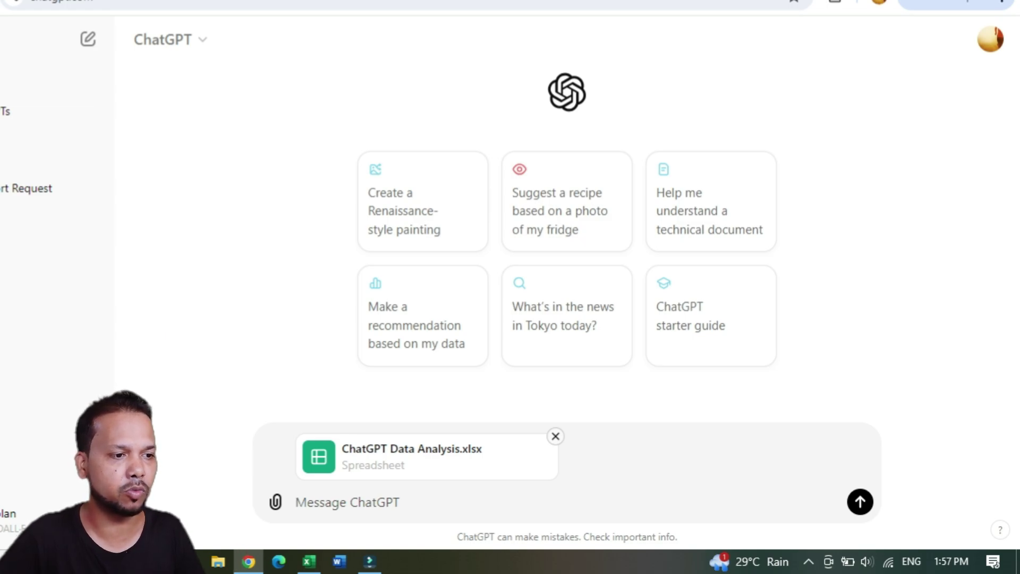
click(459, 506)
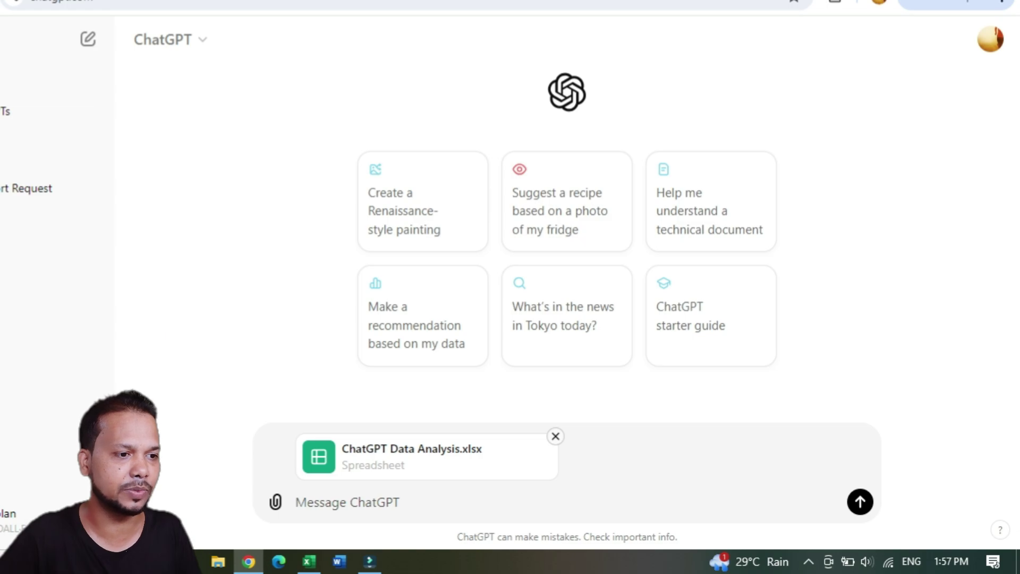
click(410, 501)
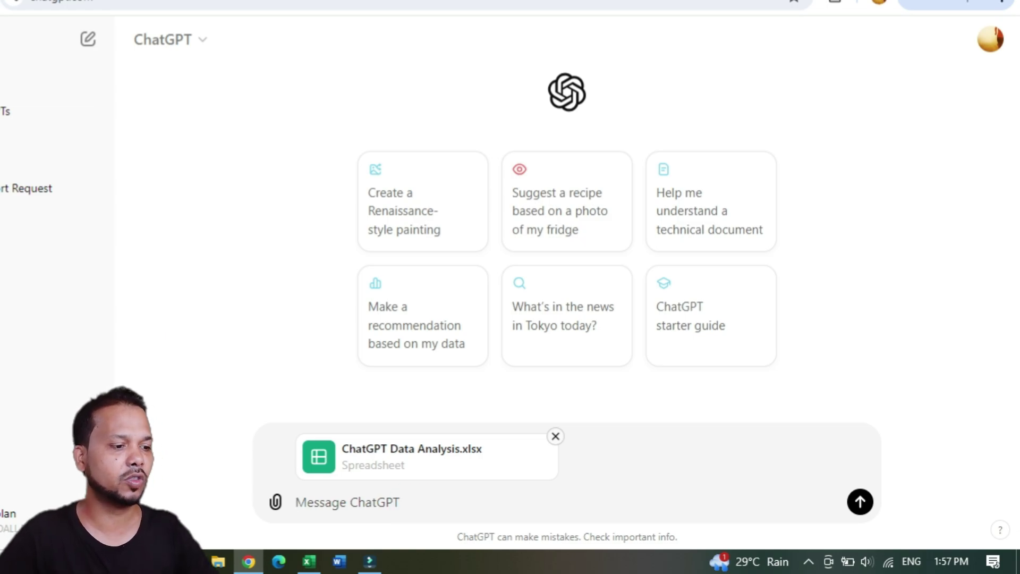
text(Chatgpt ma)
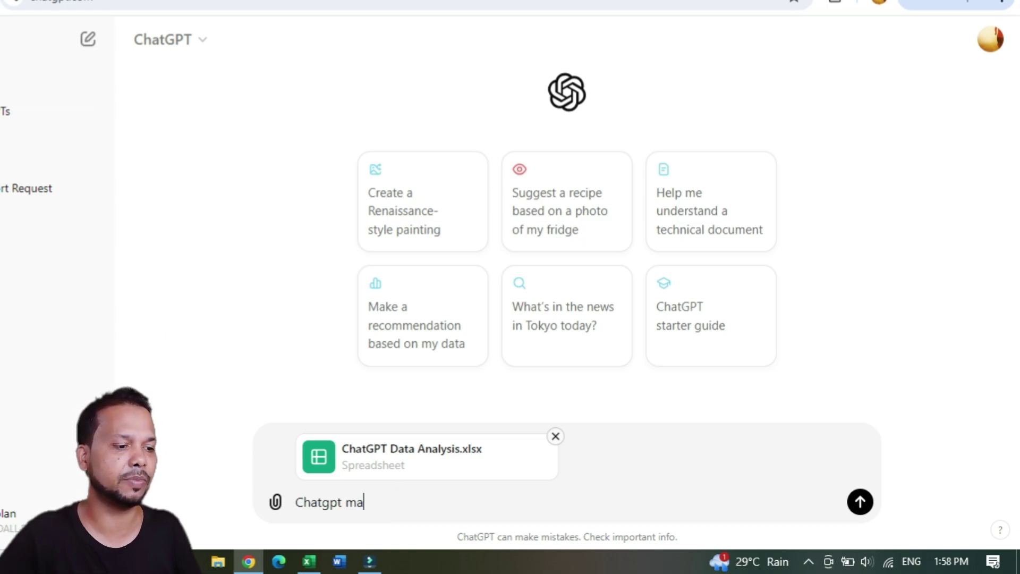
text(ine jo excel file upload ki hai is excel )
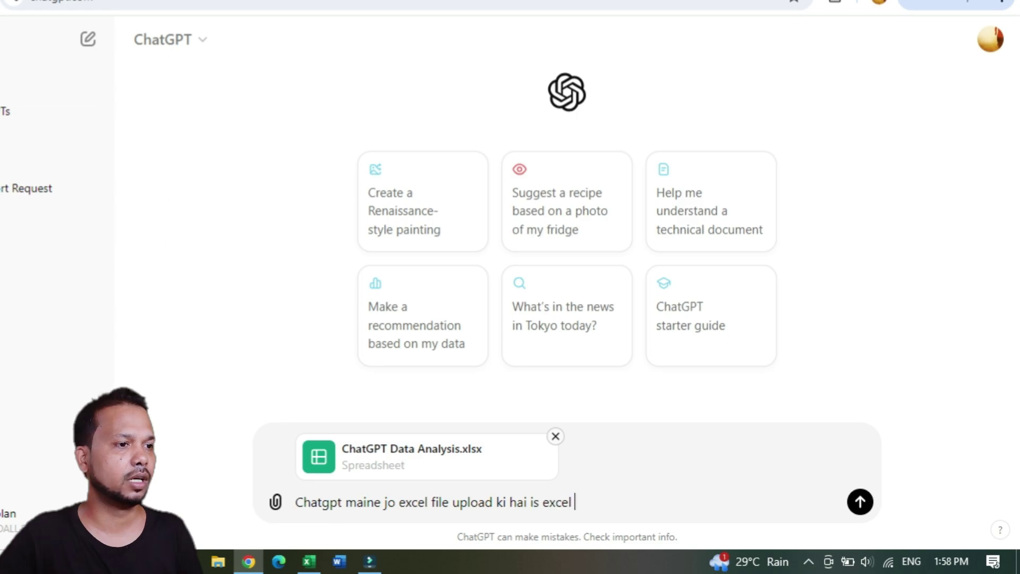
text(file mein se mujhe party wise )
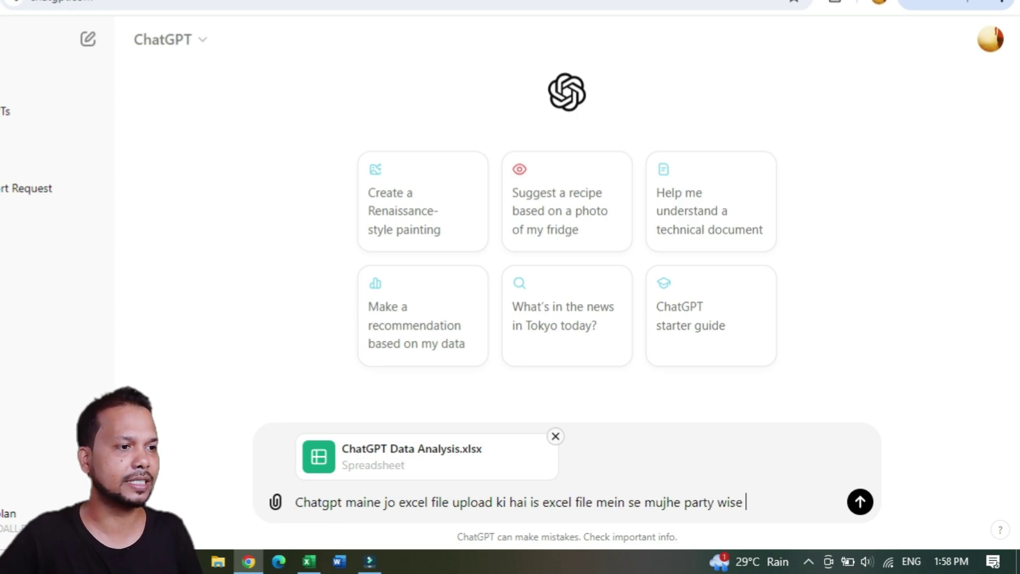
text(sales amt, salesman wise total sale,)
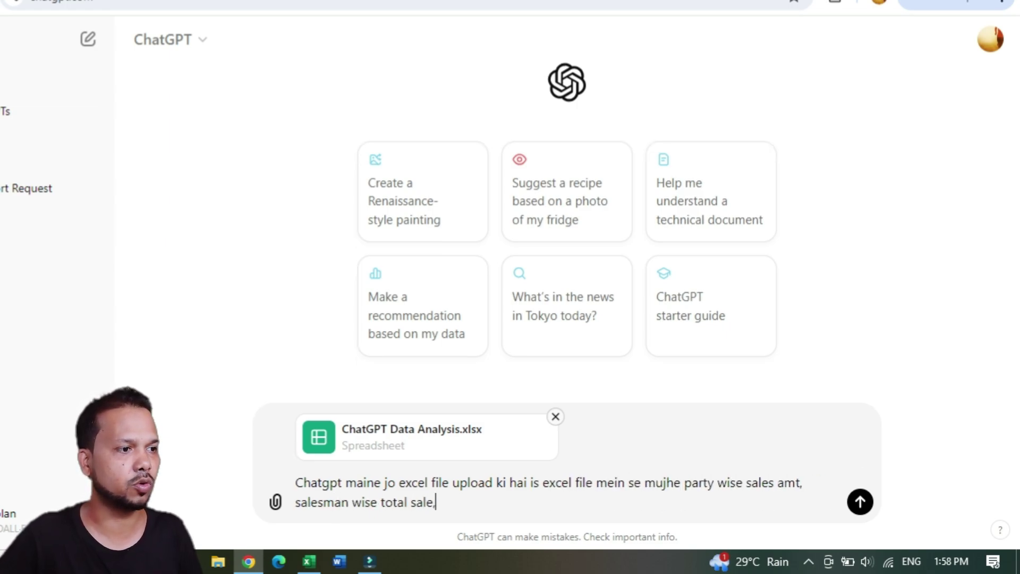
Step: Complete the prompt with "percentage of product sold, product wise sold qty, month wise total sales ki report bana ke do excel table format mein." and send it
text( percentage of pro)
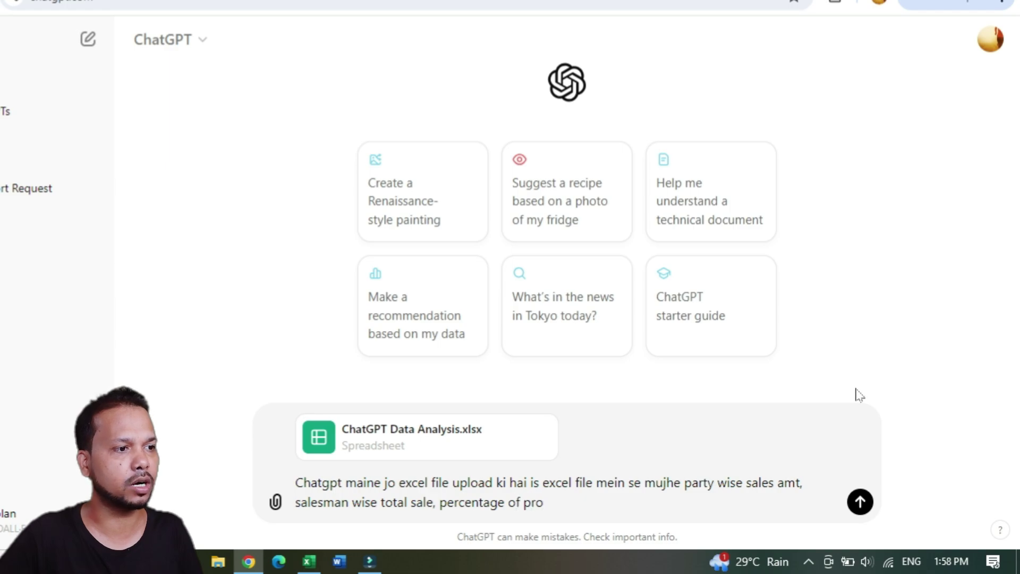
text(duct sold, product wise sold )
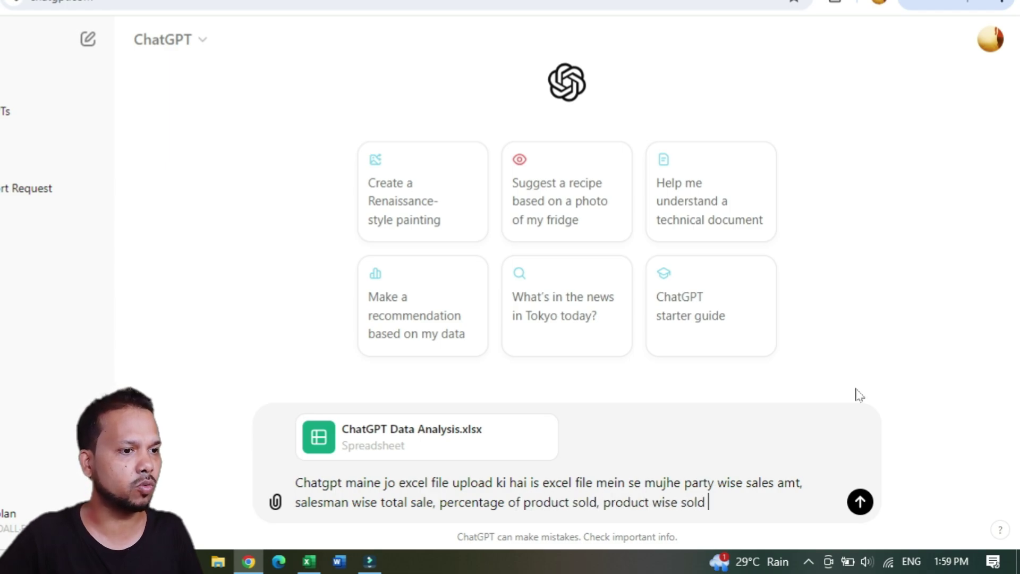
text(qty, month wise t)
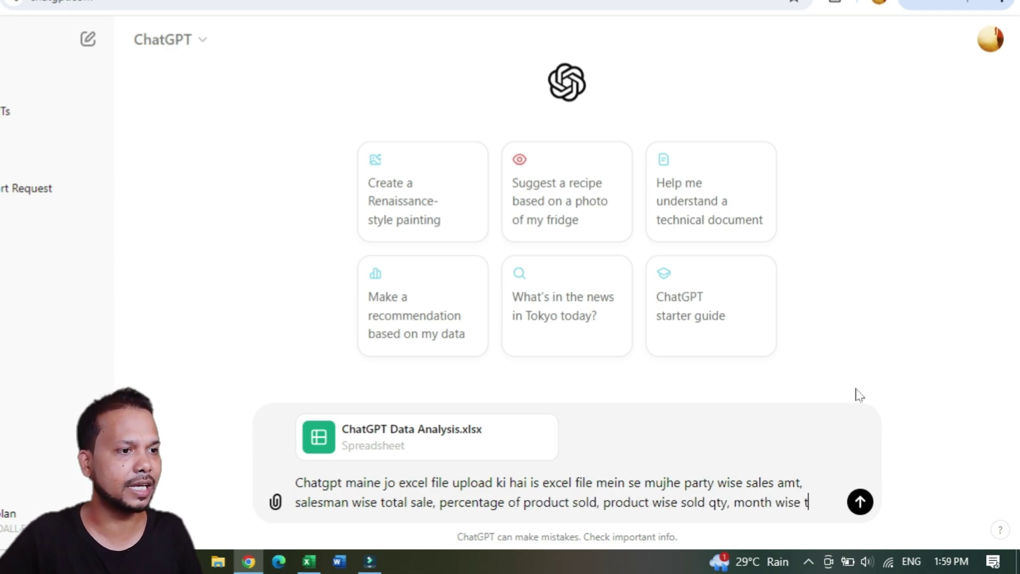
text(otal sales ki report bana k)
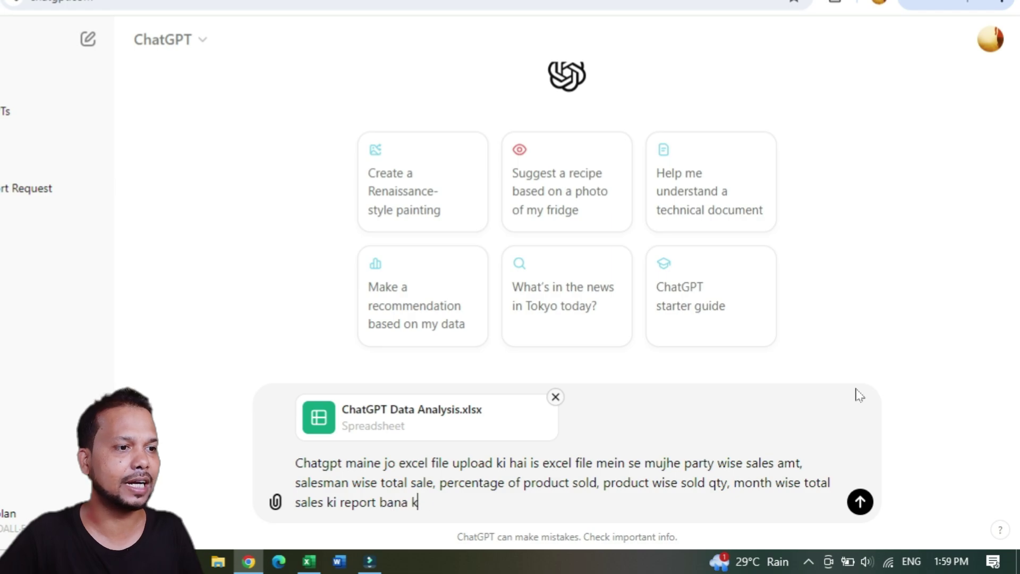
text(e do excel table format mein.)
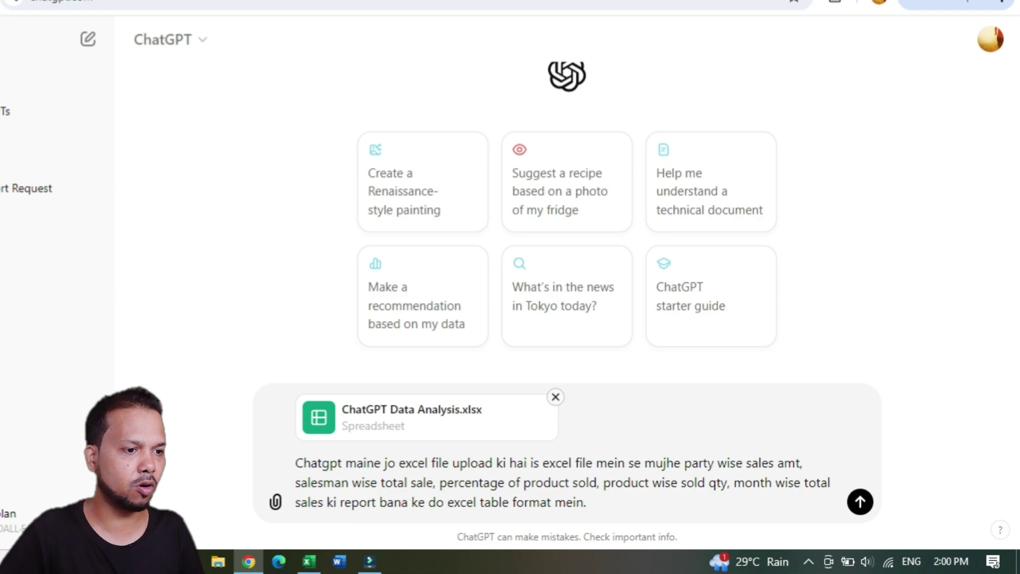
drag(446, 502, 552, 501)
click(605, 496)
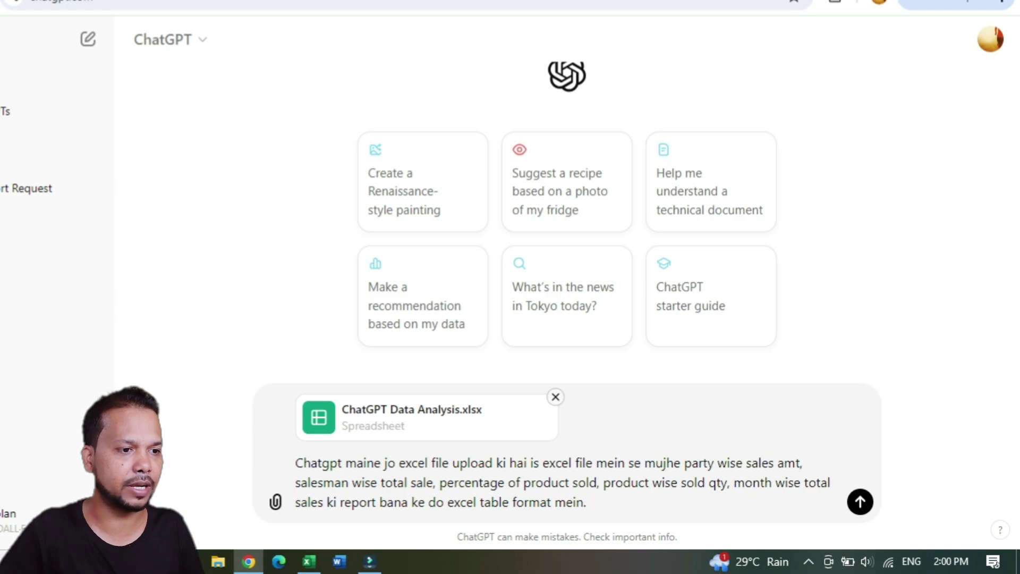
key(Return)
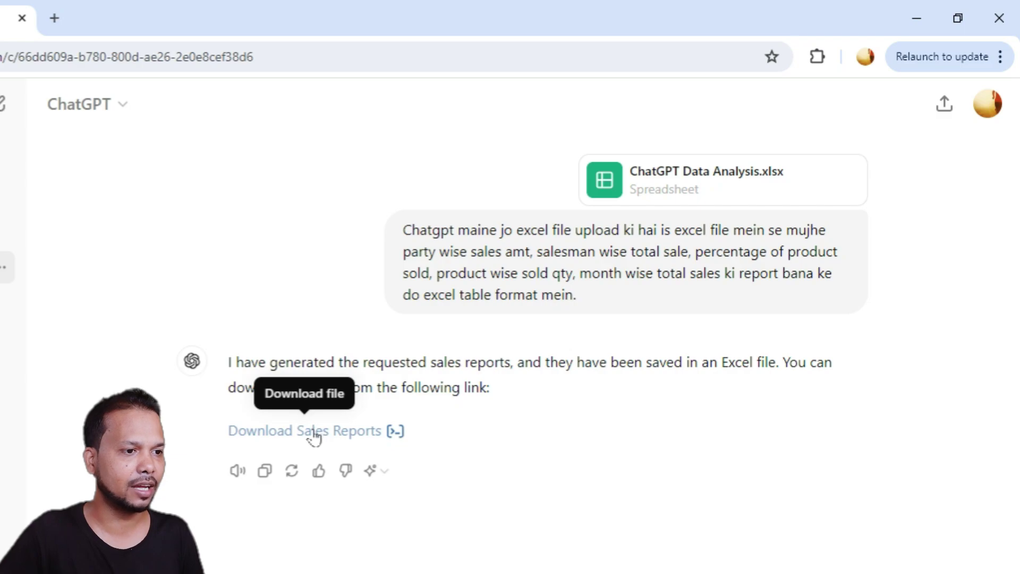
Step: Download the generated sales reports and open Sales_Reports.xlsx in Excel
click(312, 432)
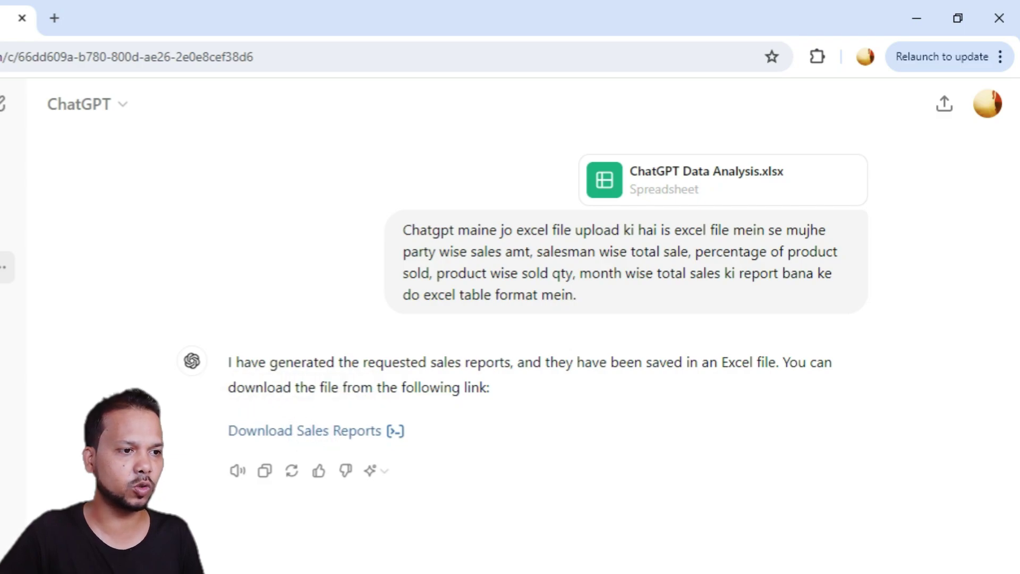
click(832, 57)
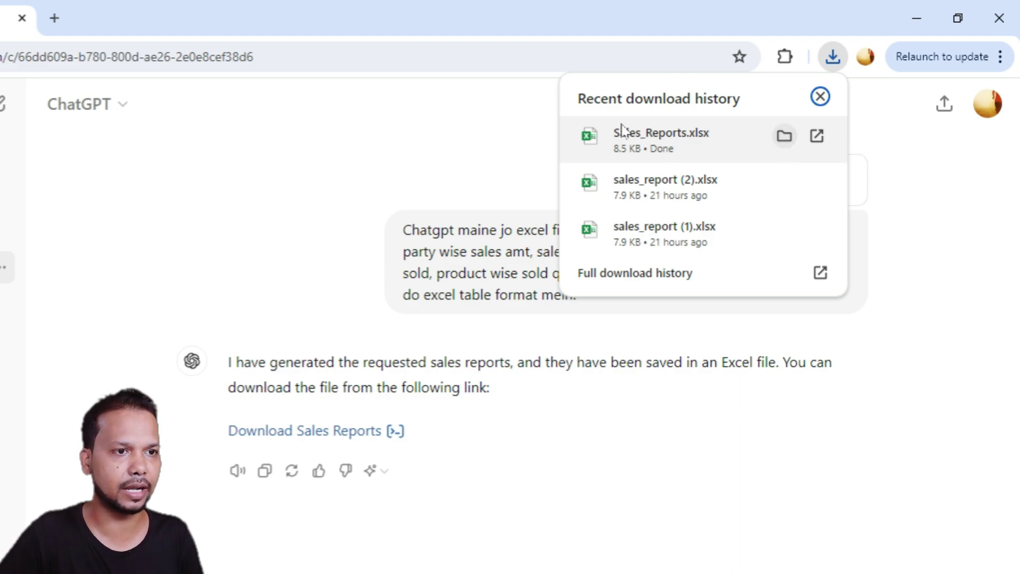
click(680, 133)
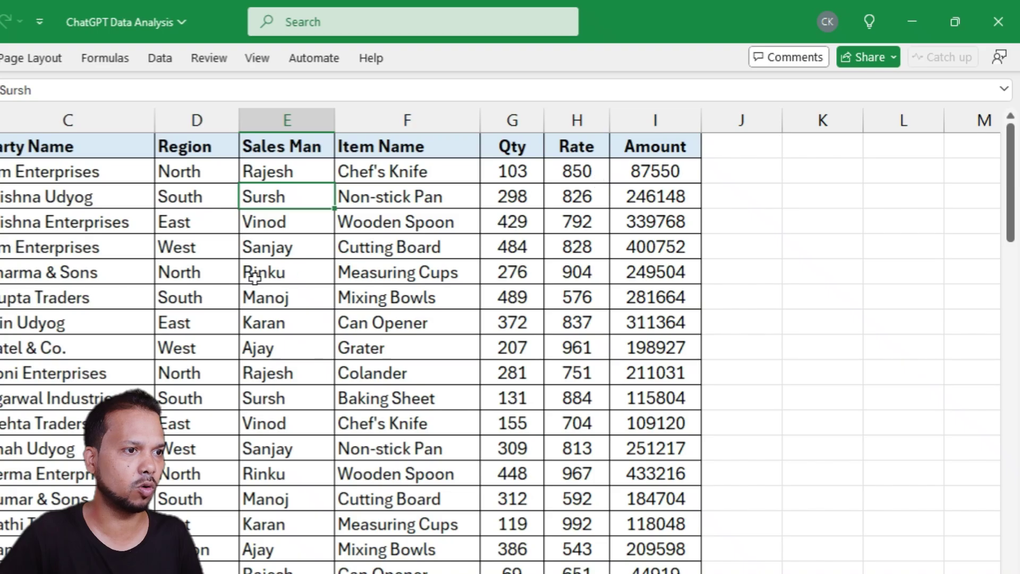
click(171, 267)
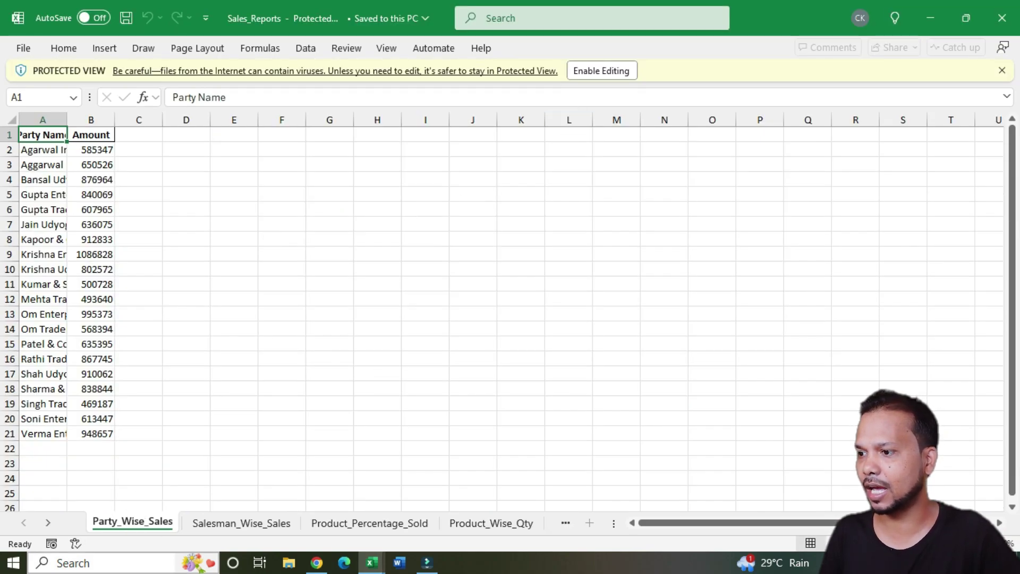
Step: Look through the party, salesman, product percentage, product quantity and month report sheets in the downloaded workbook
click(214, 524)
click(364, 524)
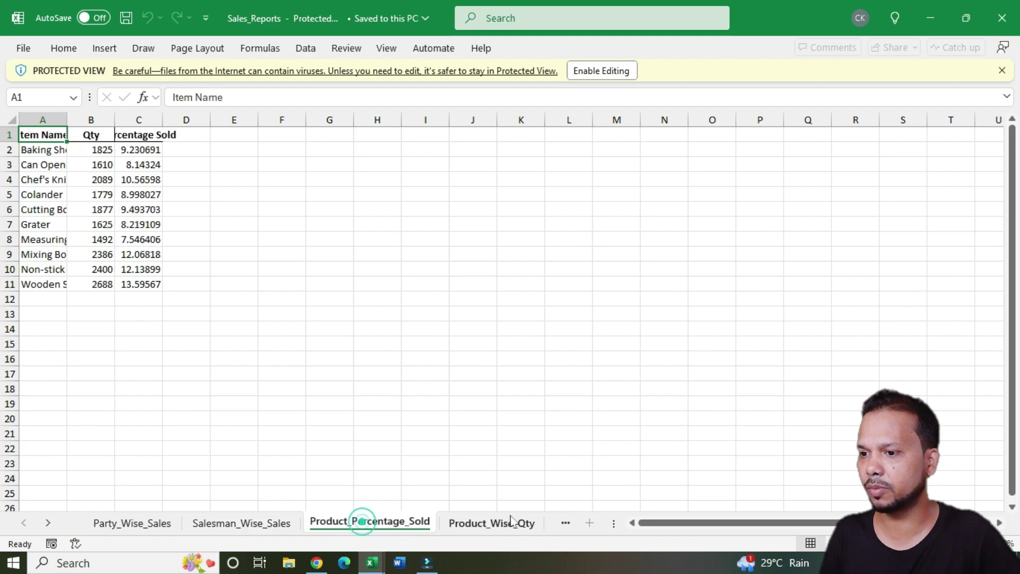
click(509, 522)
click(564, 526)
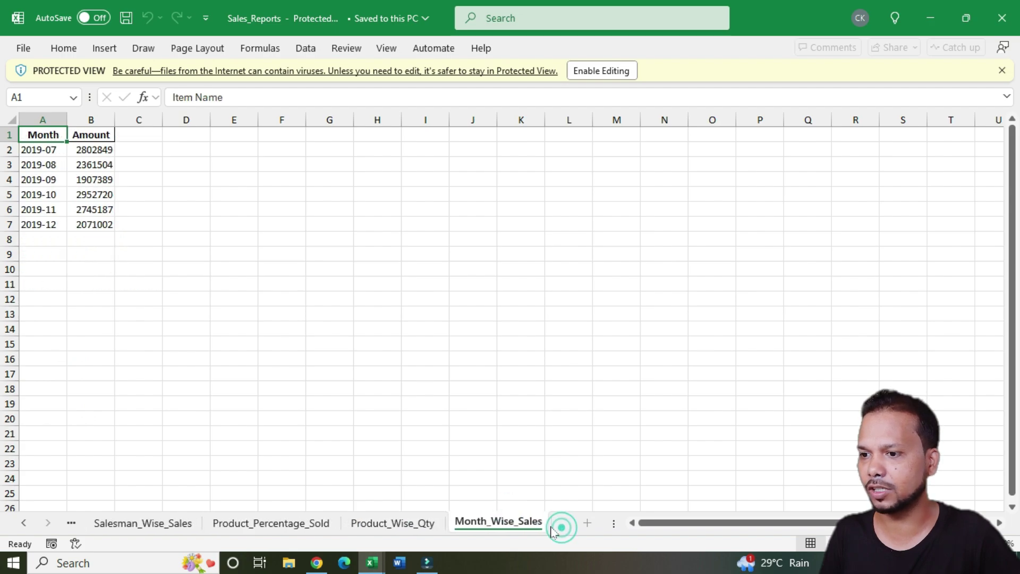
click(396, 525)
click(328, 523)
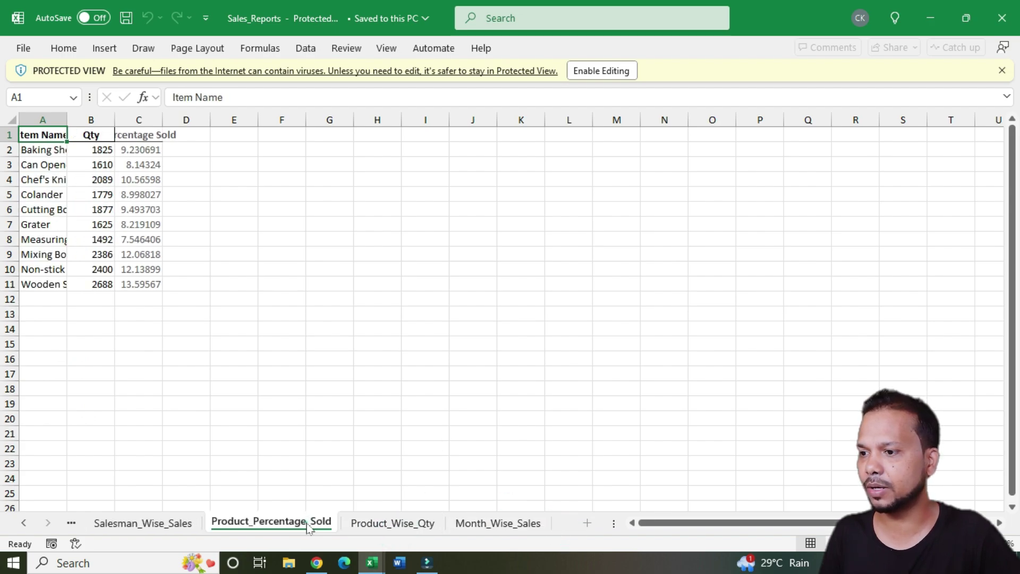
click(162, 523)
click(23, 523)
click(132, 522)
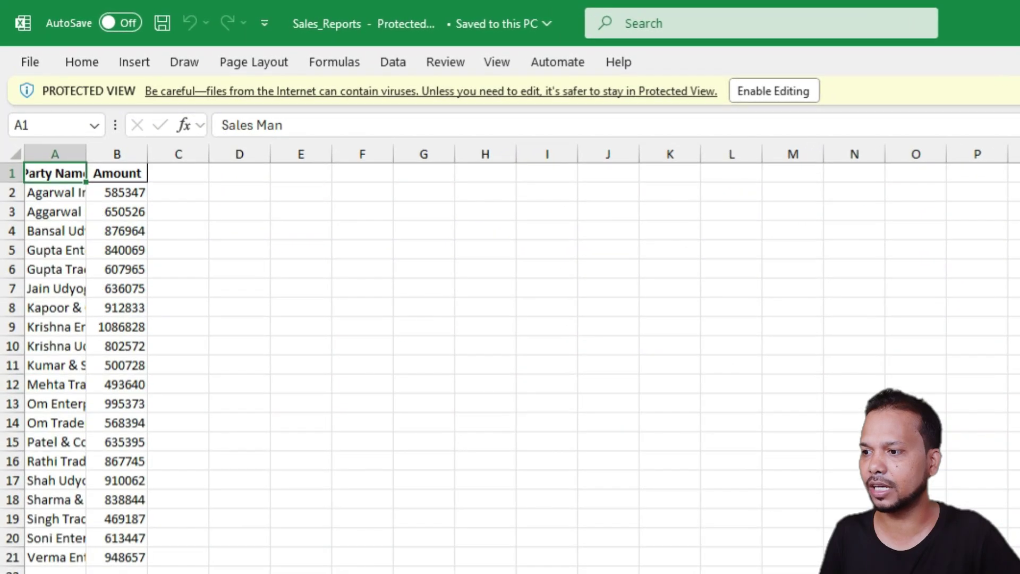
Step: Enable editing for the Sales_Reports workbook and examine the party-wise sales amounts
click(789, 94)
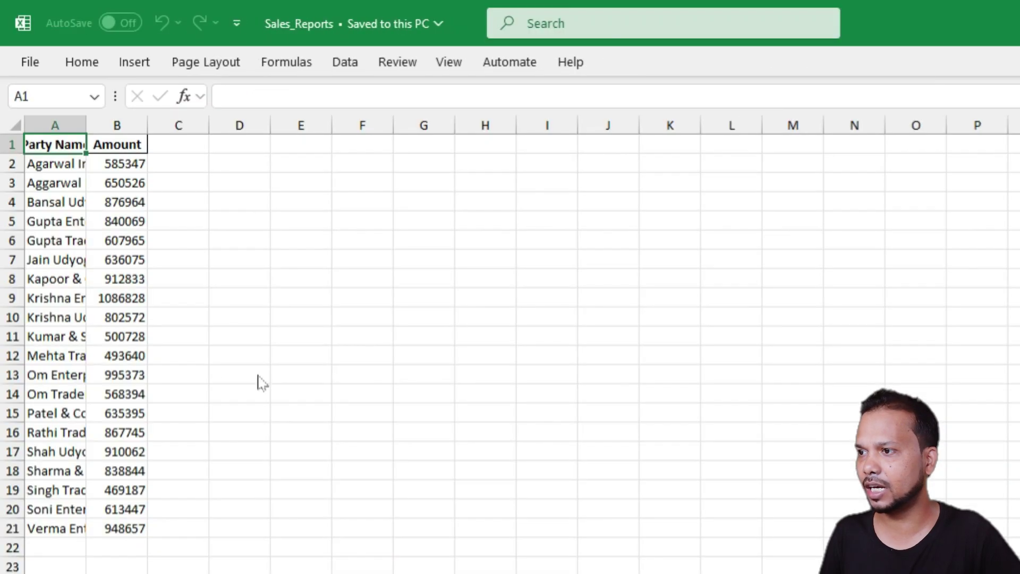
click(73, 239)
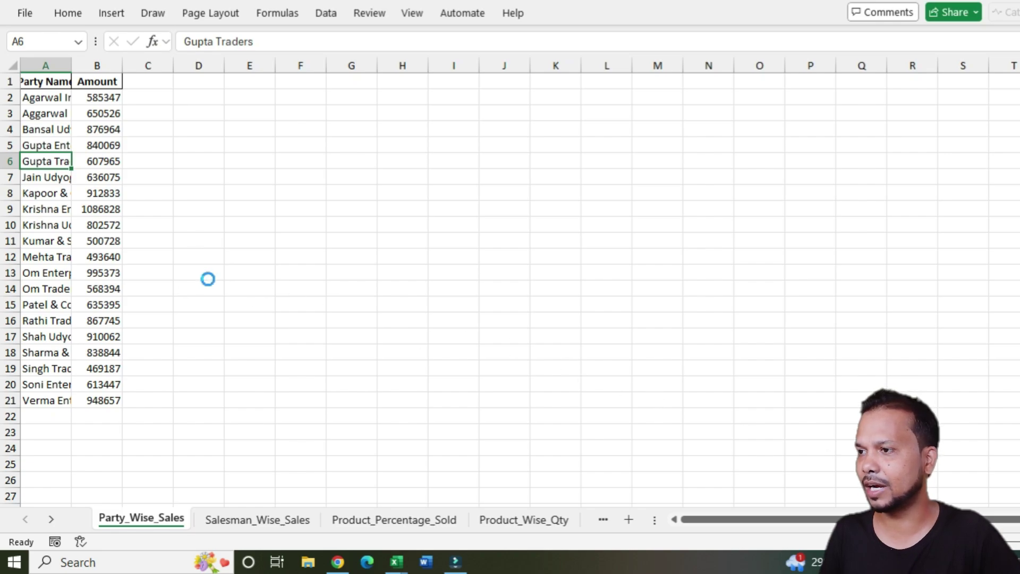
scroll(207, 279, up, 2)
scroll(258, 268, down, 2)
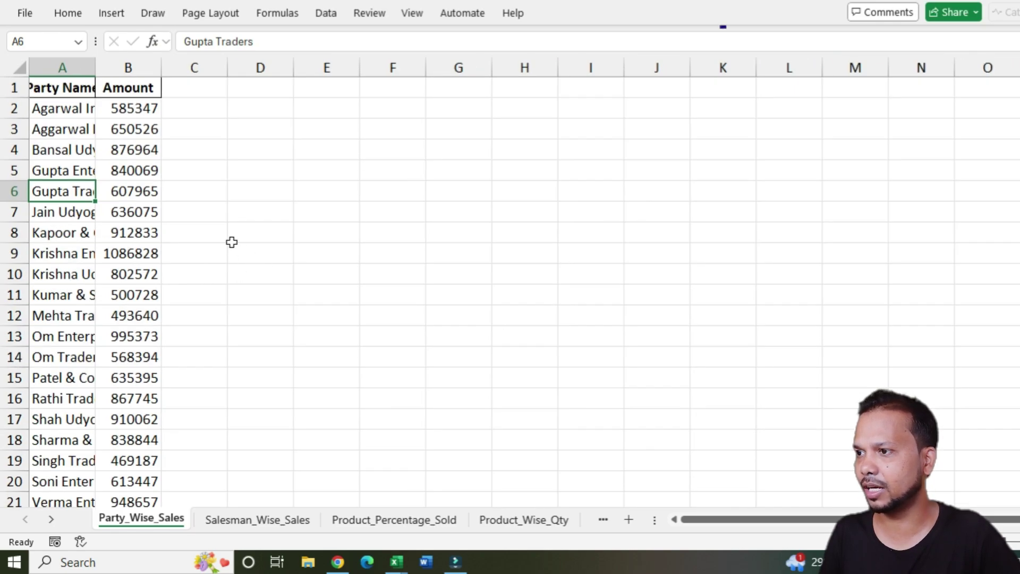
Step: Examine the salesman-wise sales, product percentage sold, product-wise quantity and month-wise sales sheets more closely
click(230, 517)
scroll(286, 297, up, 5)
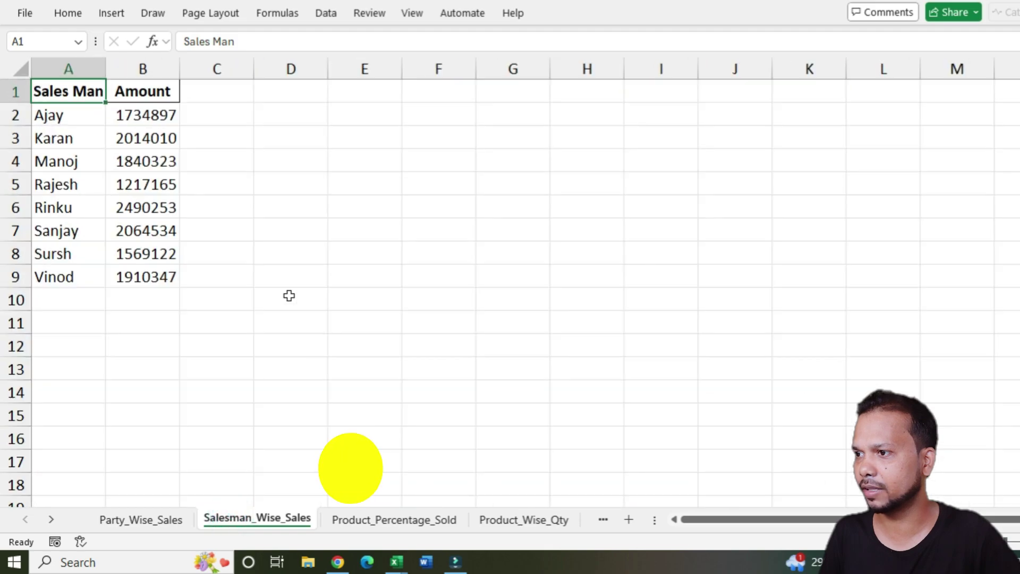
click(386, 520)
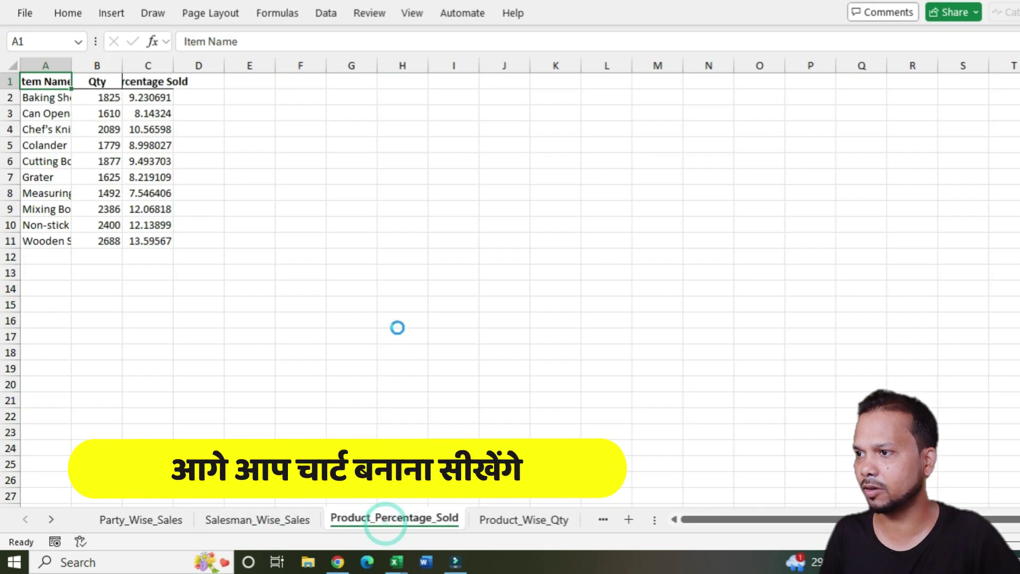
scroll(398, 325, up, 2)
click(523, 520)
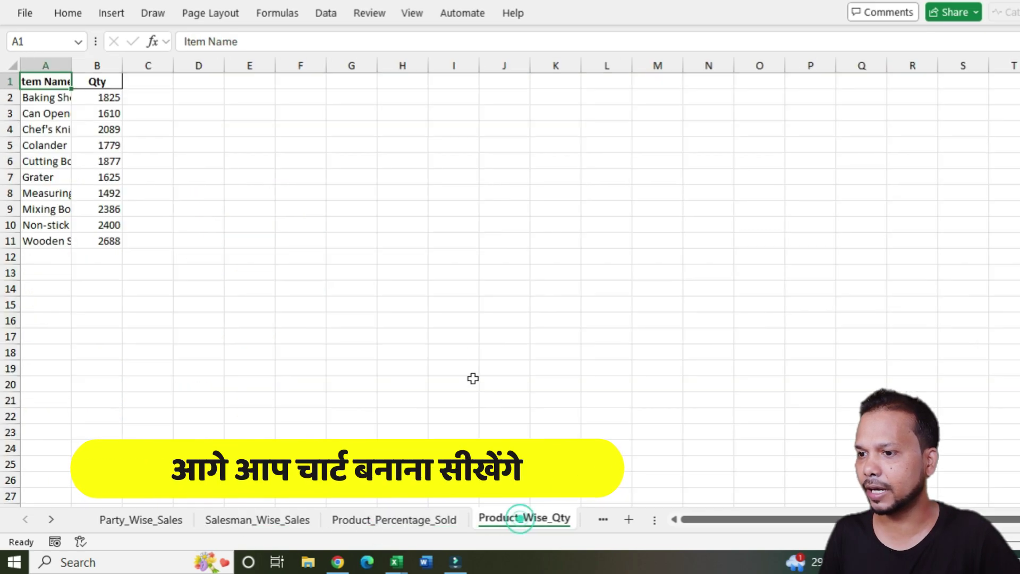
scroll(463, 361, up, 3)
click(600, 521)
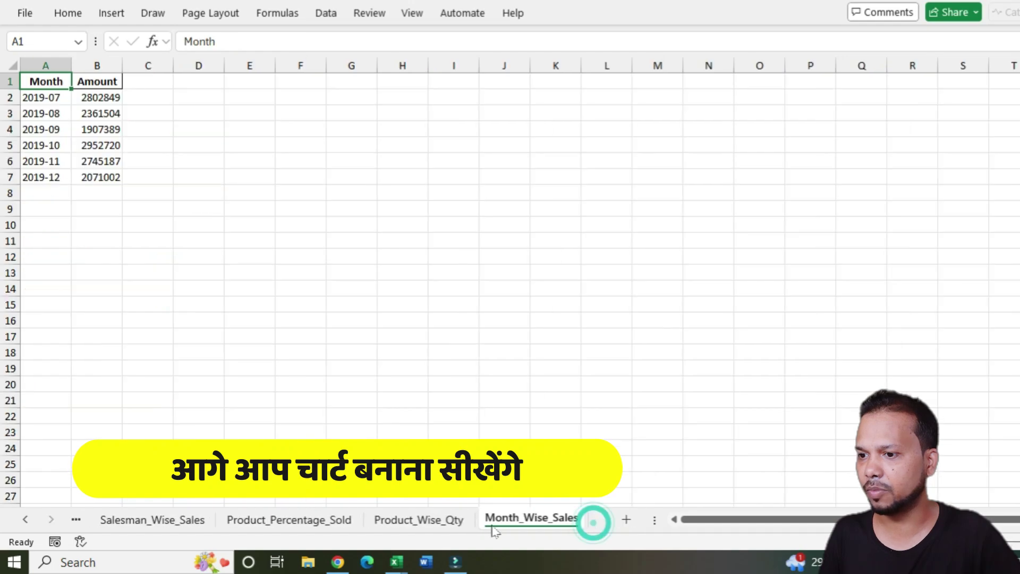
Step: Group all the report sheets and auto-fit the column widths on every sheet at once
scroll(382, 323, up, 3)
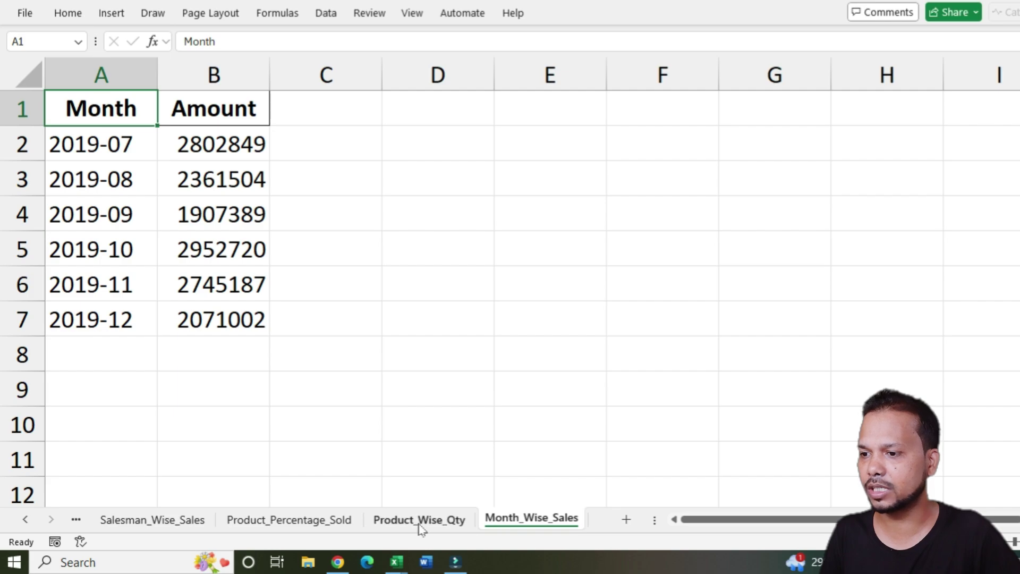
right_click(532, 524)
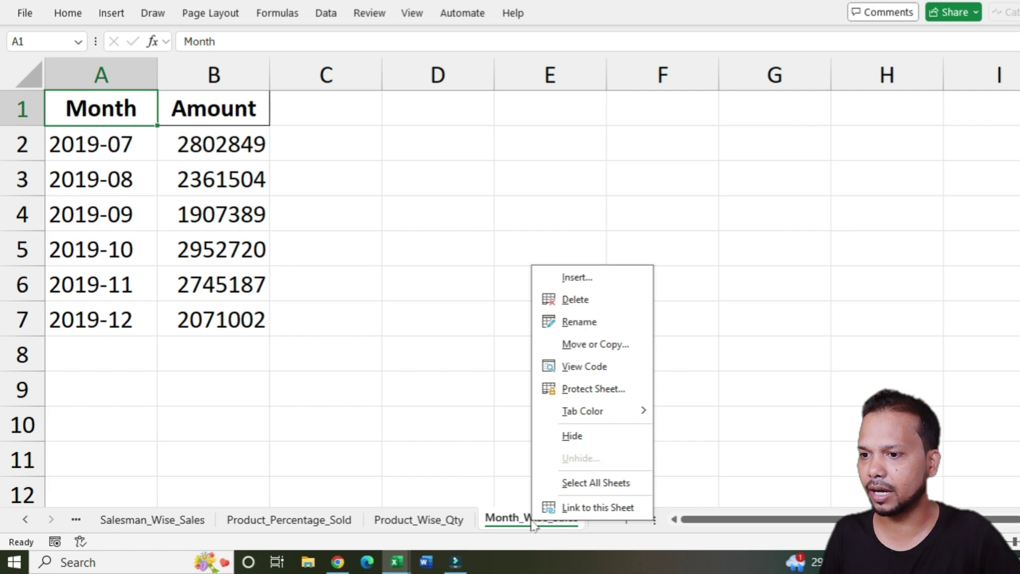
click(625, 482)
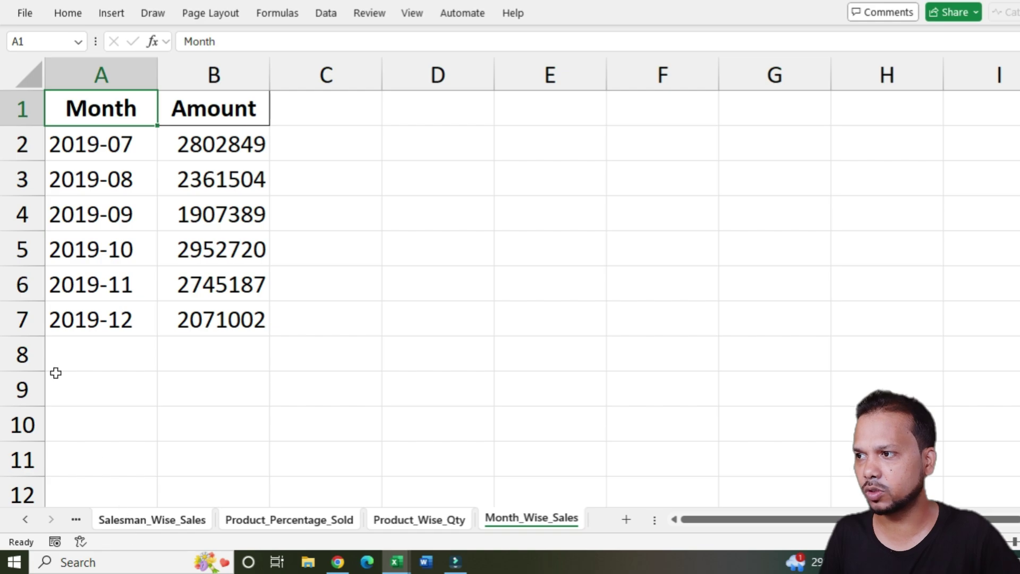
click(27, 81)
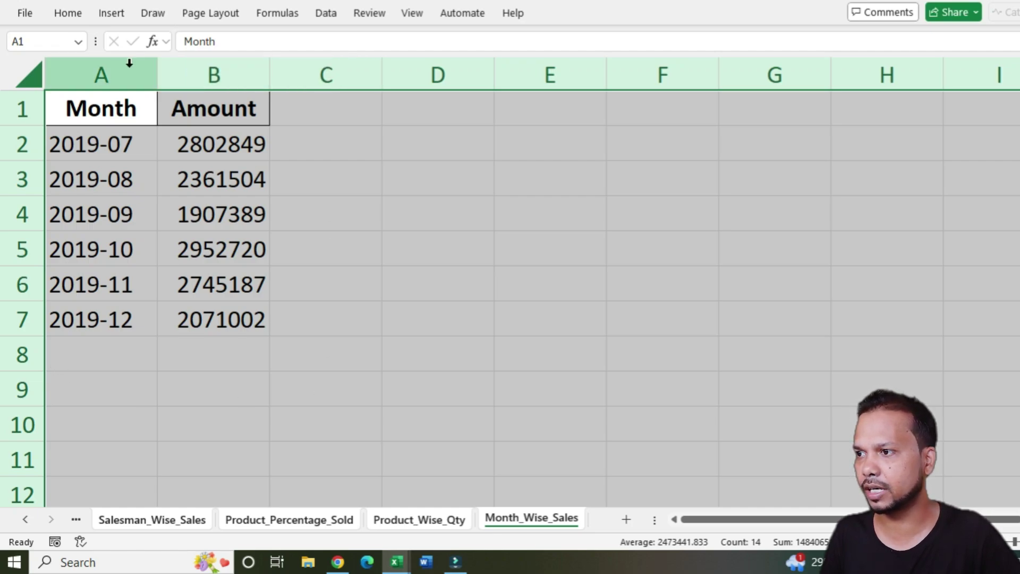
double_click(158, 73)
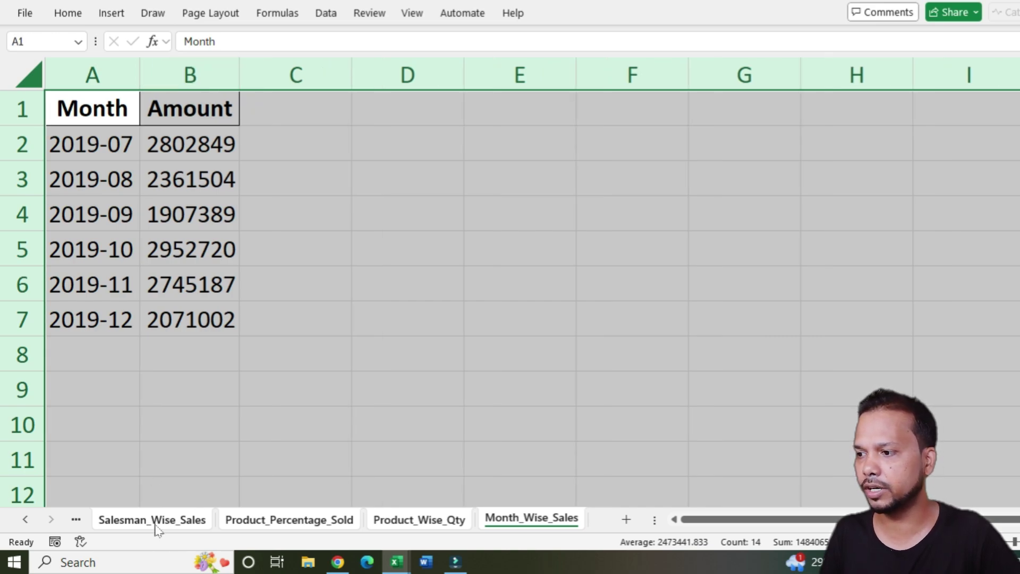
Step: Check the column fit and contents of the party-wise, salesman-wise, product percentage and product quantity sheets
click(130, 518)
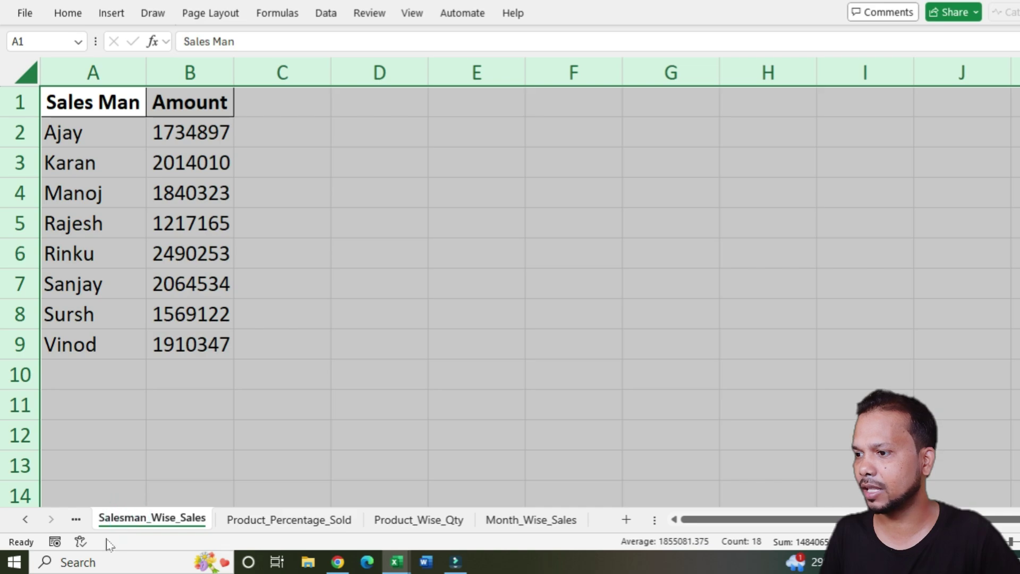
click(25, 518)
click(139, 523)
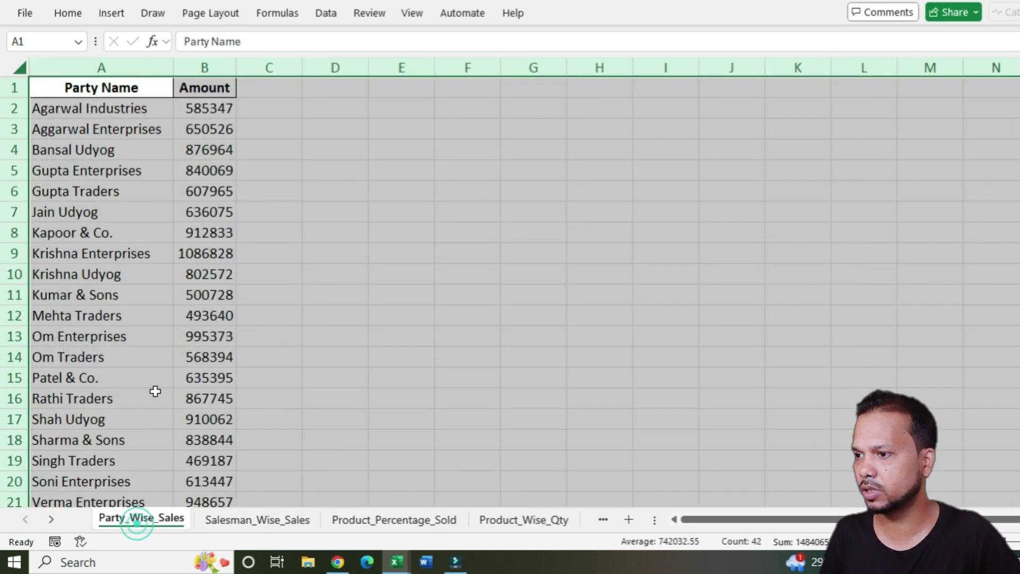
click(157, 376)
click(139, 296)
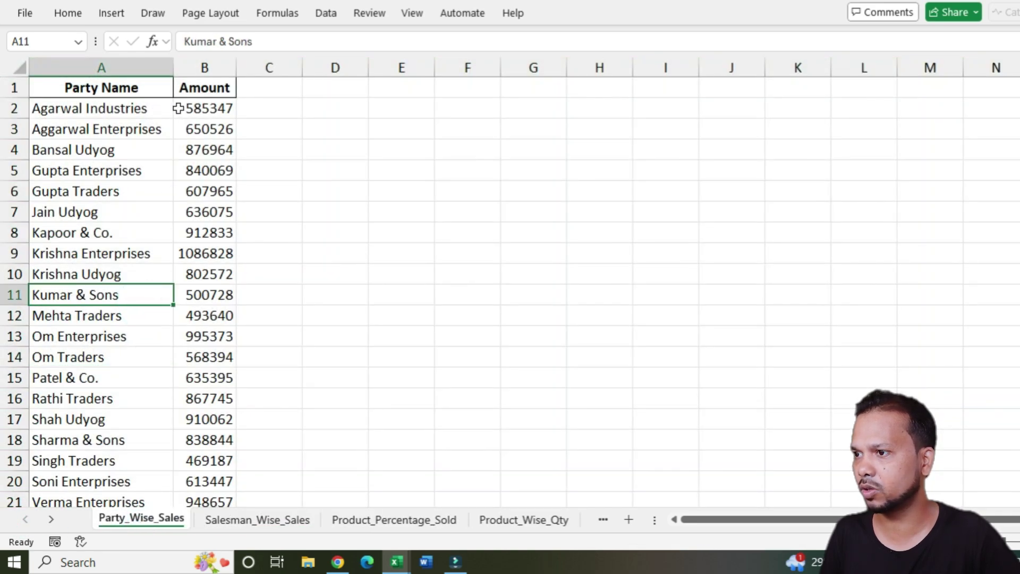
click(141, 105)
click(204, 112)
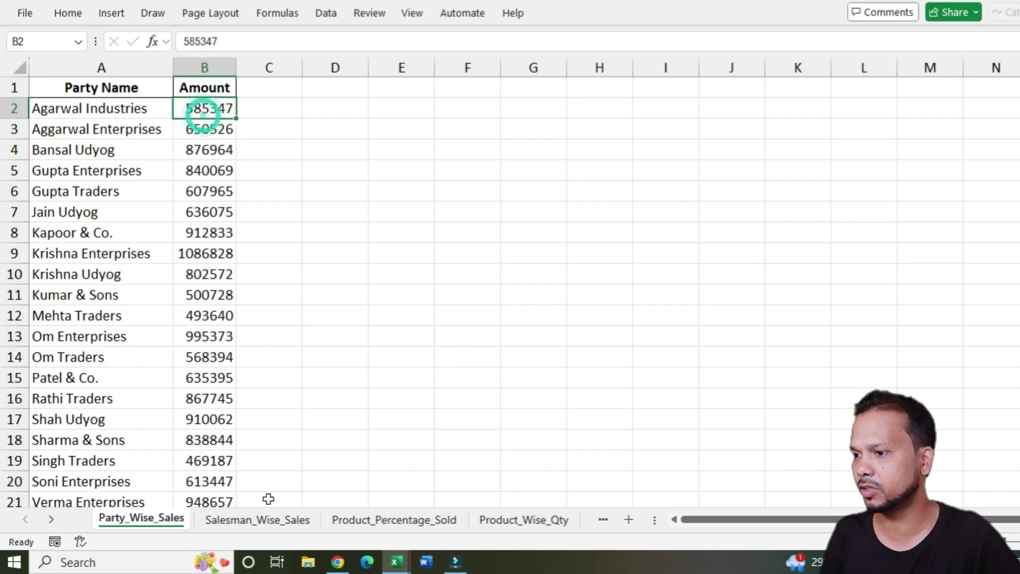
click(260, 523)
click(372, 523)
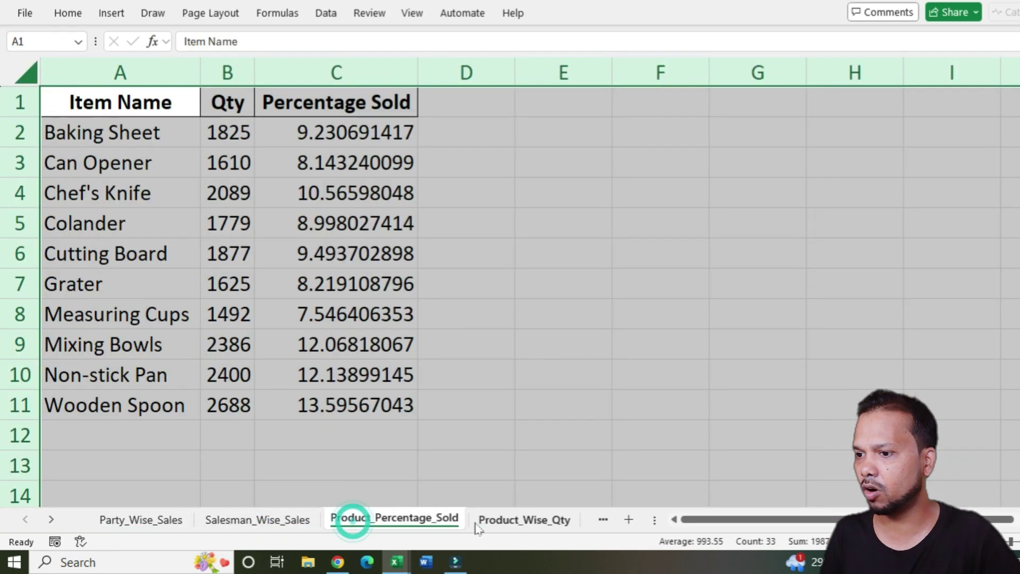
click(523, 520)
click(159, 519)
click(133, 273)
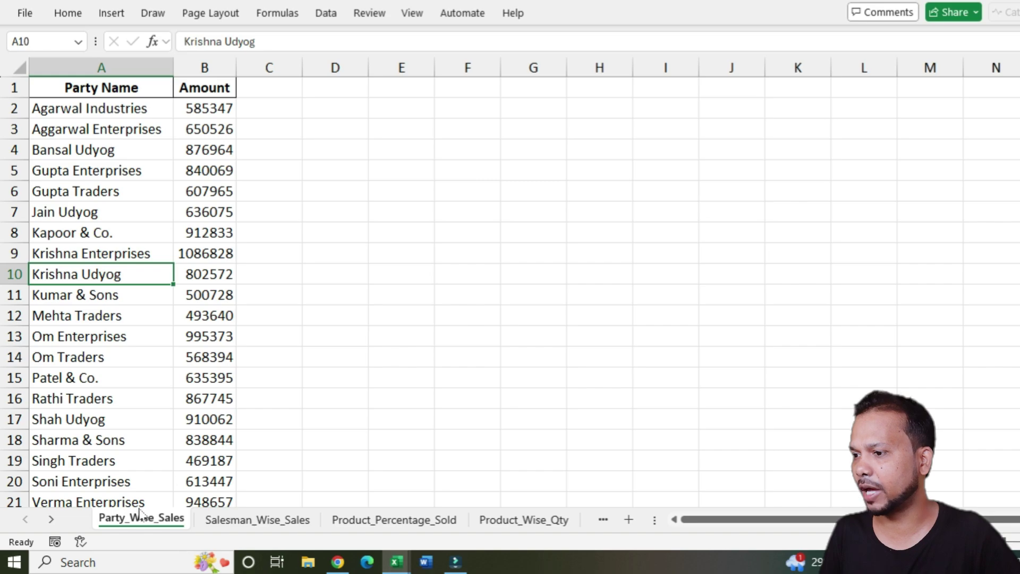
click(232, 524)
click(163, 241)
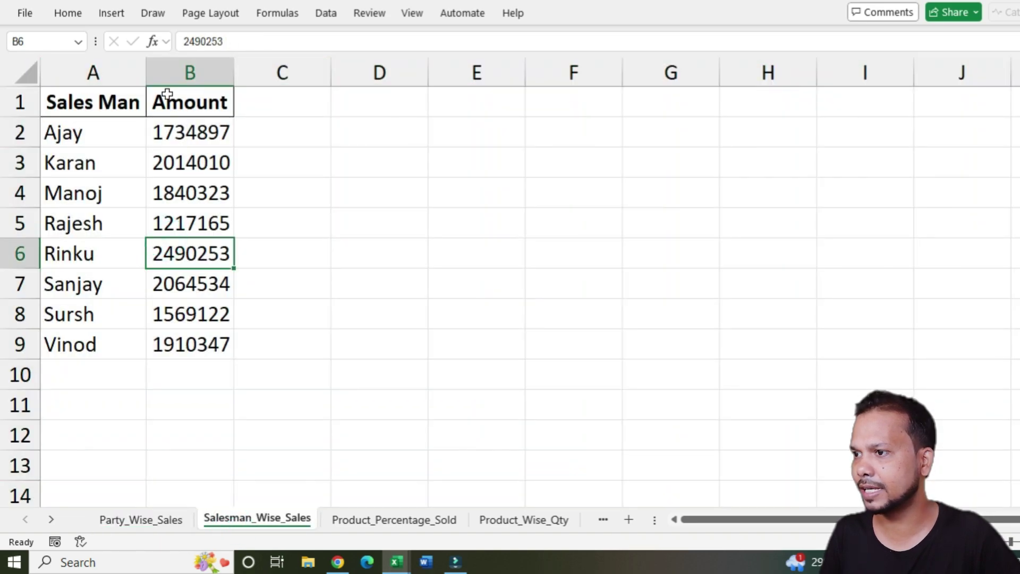
Step: On the Product_Percentage_Sold sheet, format the Percentage Sold values in C2:C11 with no decimal places
click(372, 525)
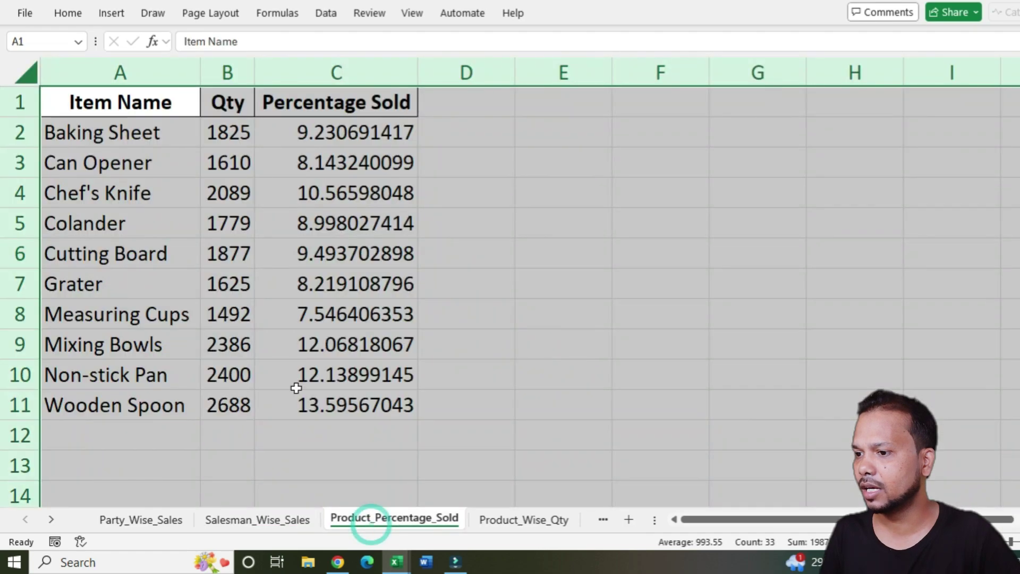
click(202, 285)
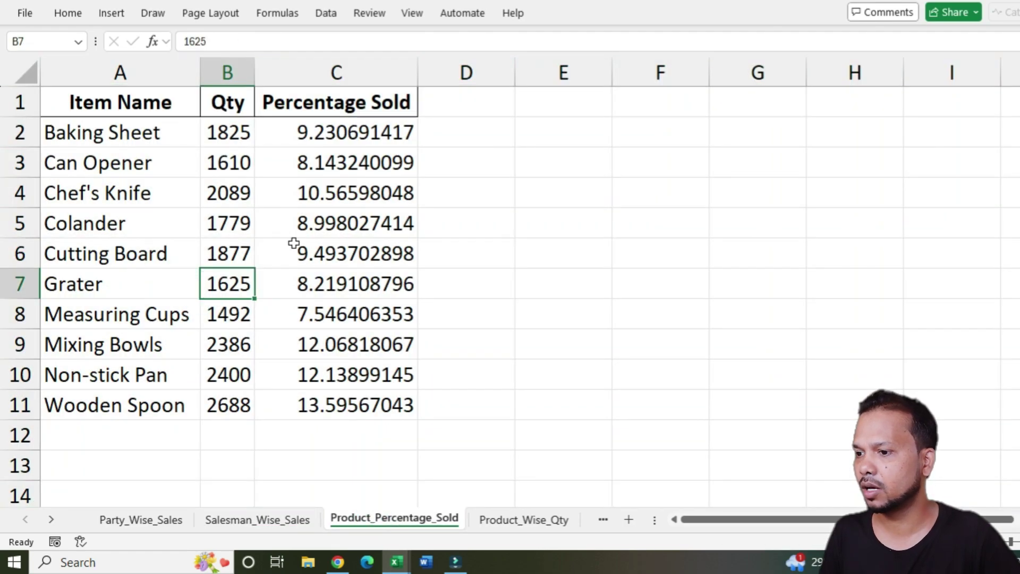
click(308, 133)
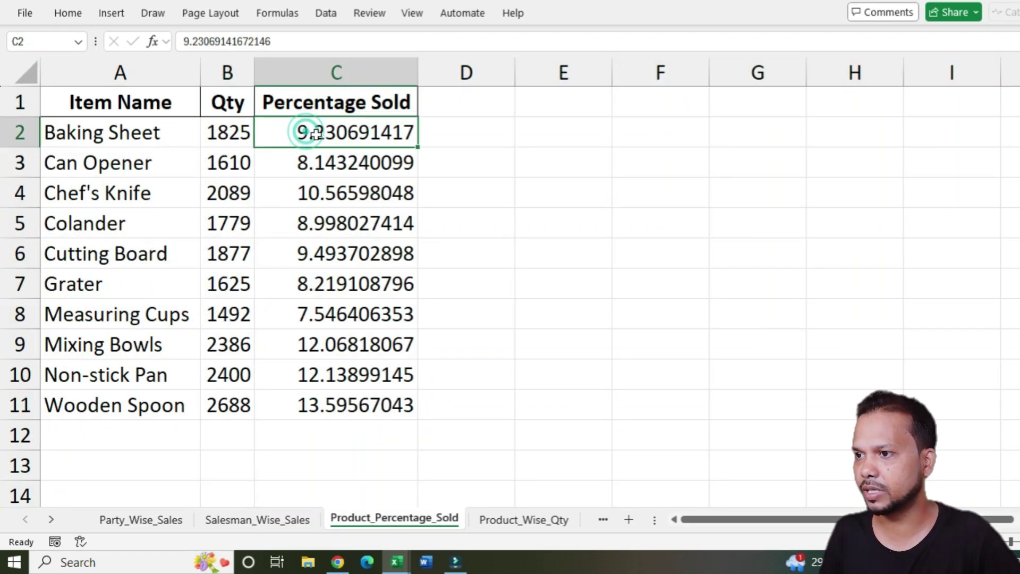
drag(321, 130, 321, 407)
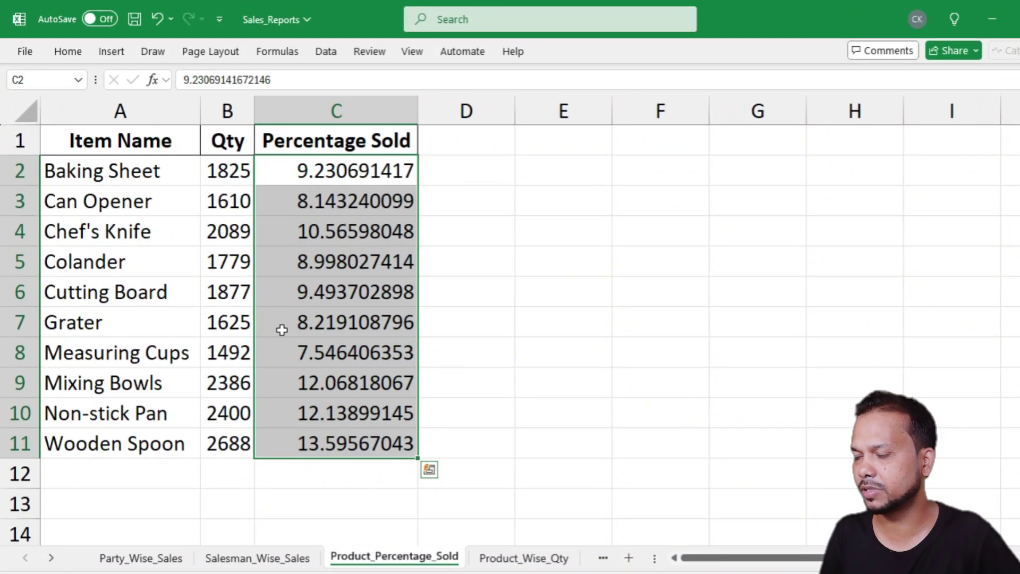
click(72, 55)
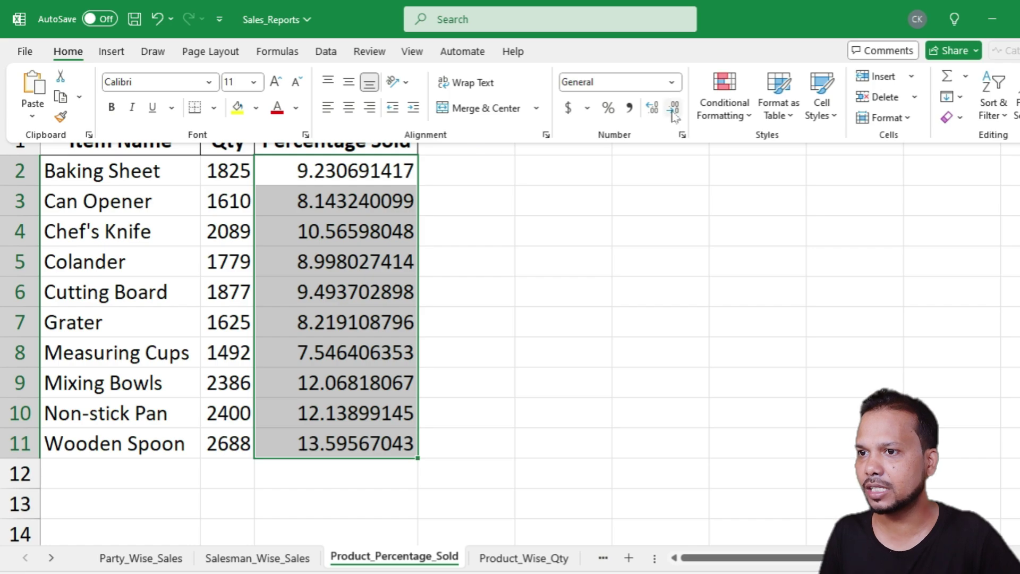
click(672, 109)
click(672, 109)
click(672, 109)
click(672, 110)
click(672, 109)
click(672, 110)
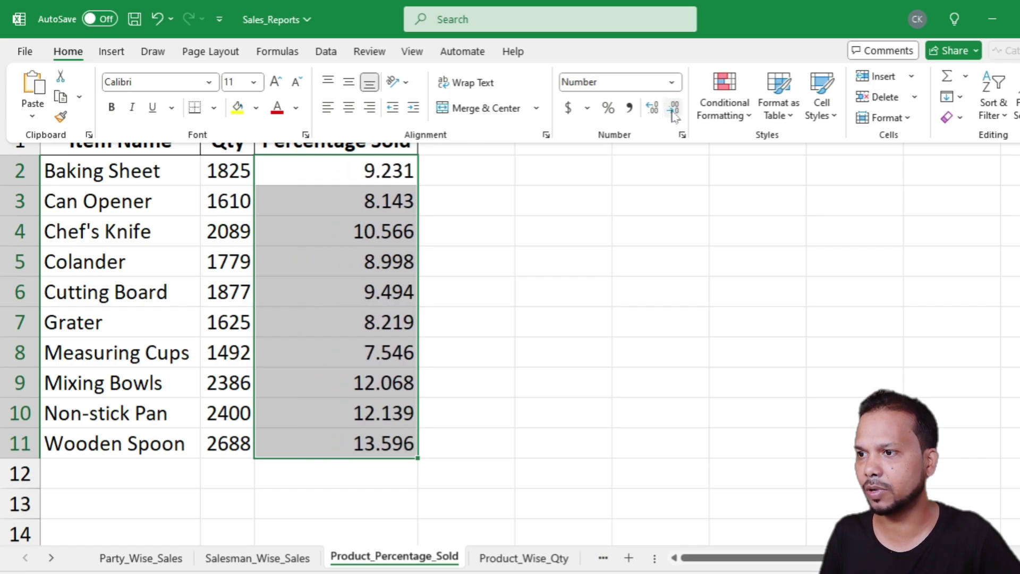
click(673, 111)
click(672, 111)
click(672, 111)
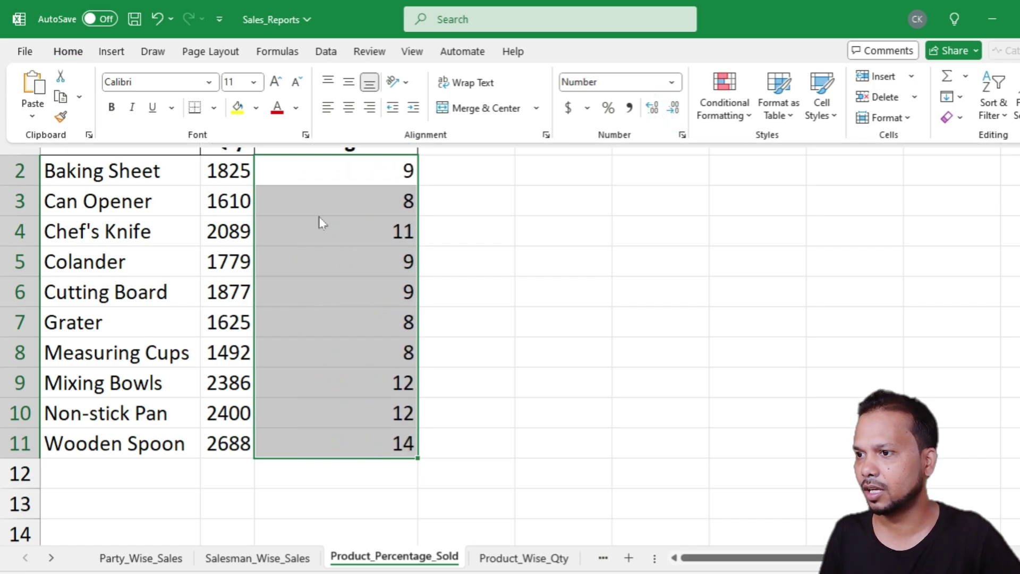
Step: Examine the item quantities on Product_Wise_Qty and the month values on Month_Wise_Sales
click(518, 558)
click(151, 311)
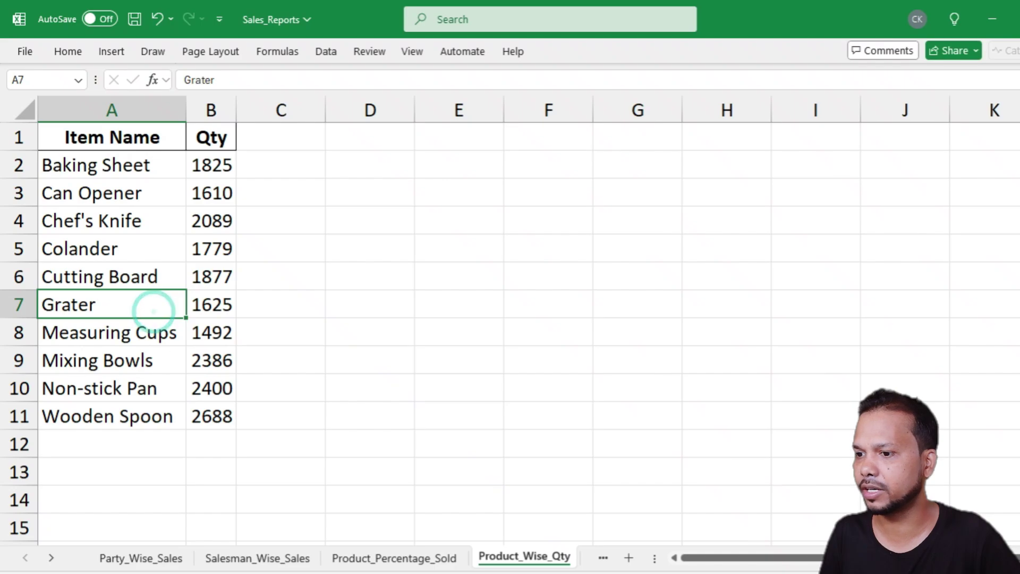
click(122, 240)
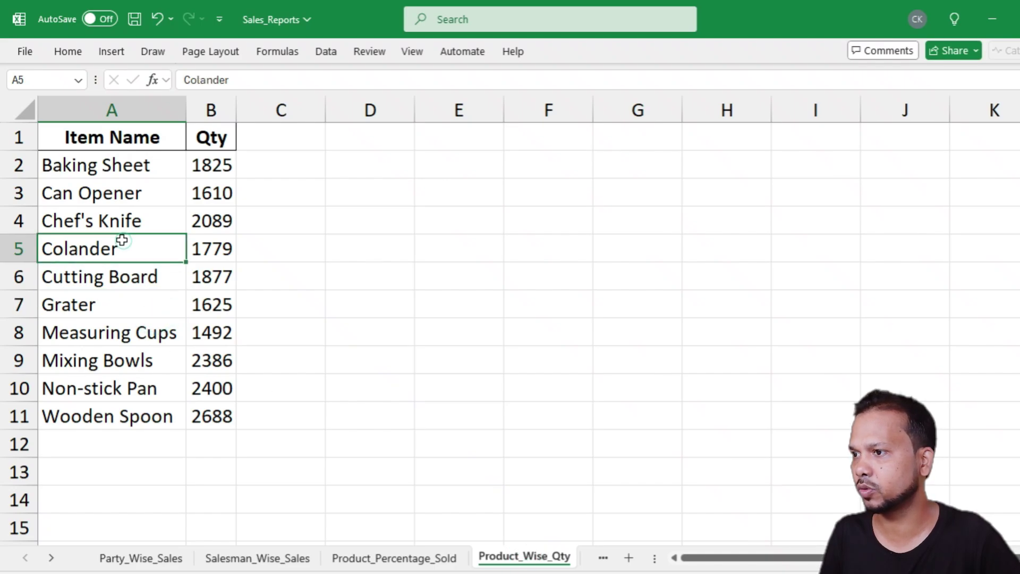
drag(85, 137, 212, 416)
click(203, 389)
click(602, 558)
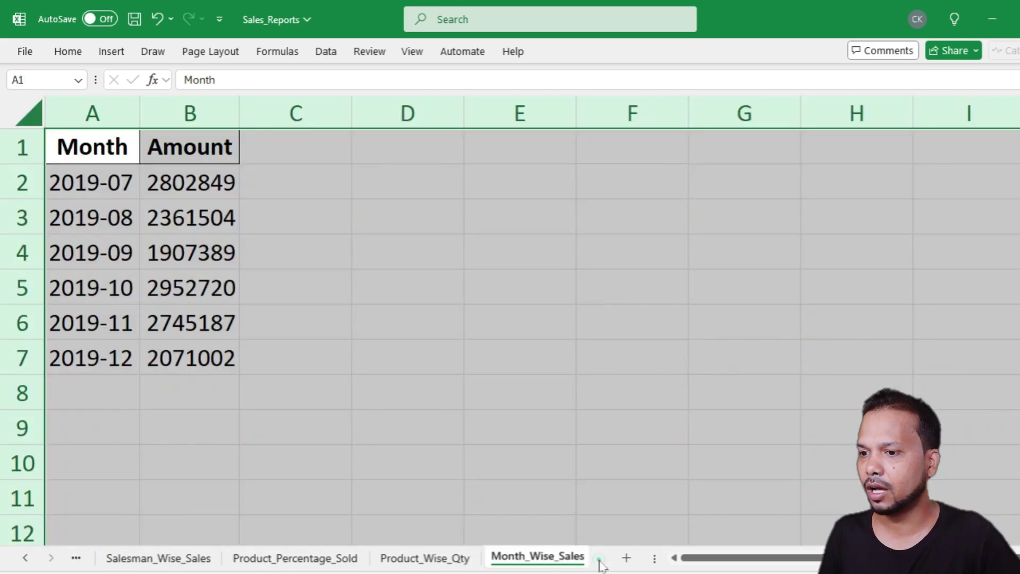
click(194, 340)
click(100, 176)
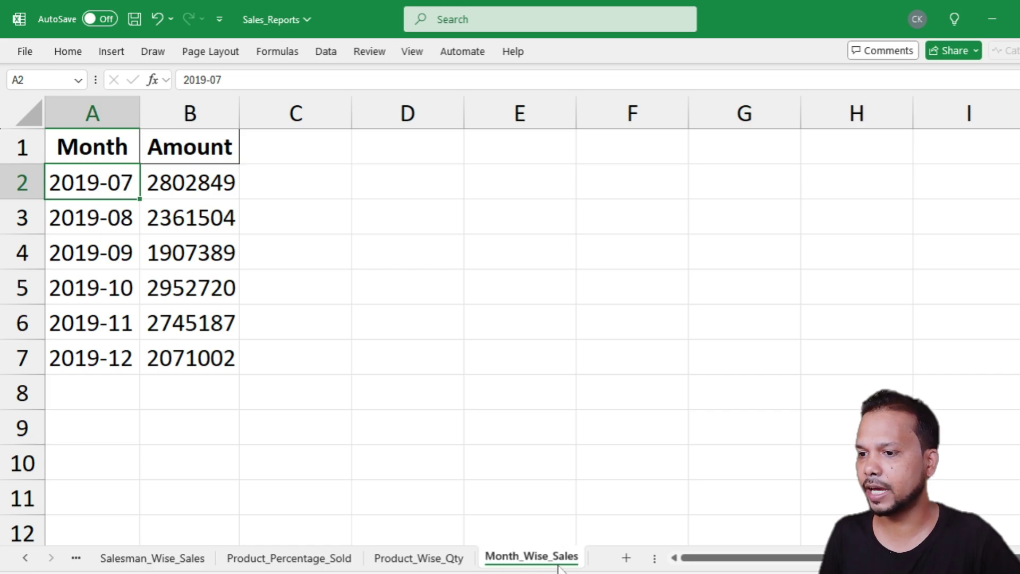
drag(110, 181, 106, 362)
click(102, 278)
click(93, 211)
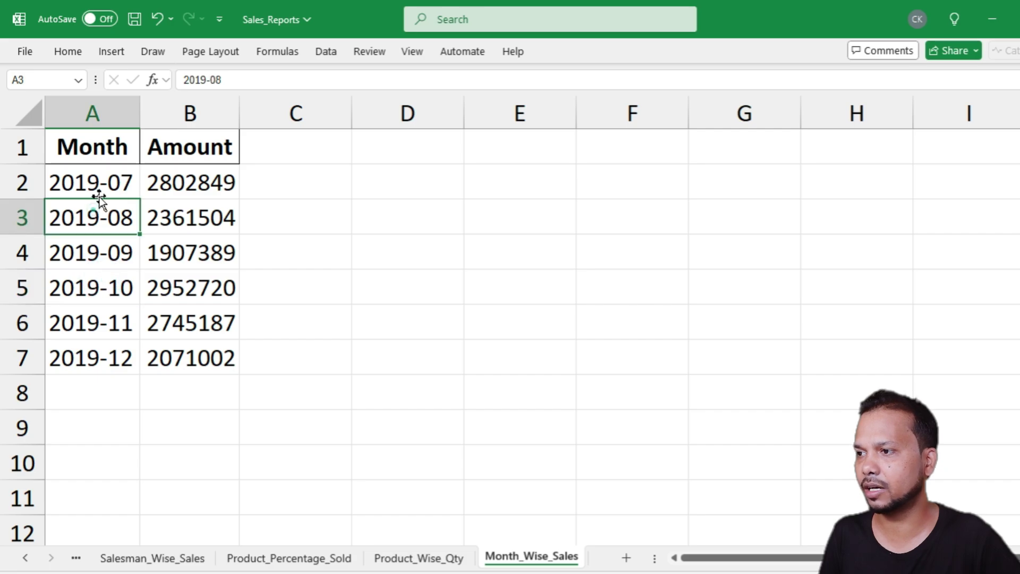
Step: Insert a blank column between Month and Amount on the Month_Wise_Sales sheet
click(163, 109)
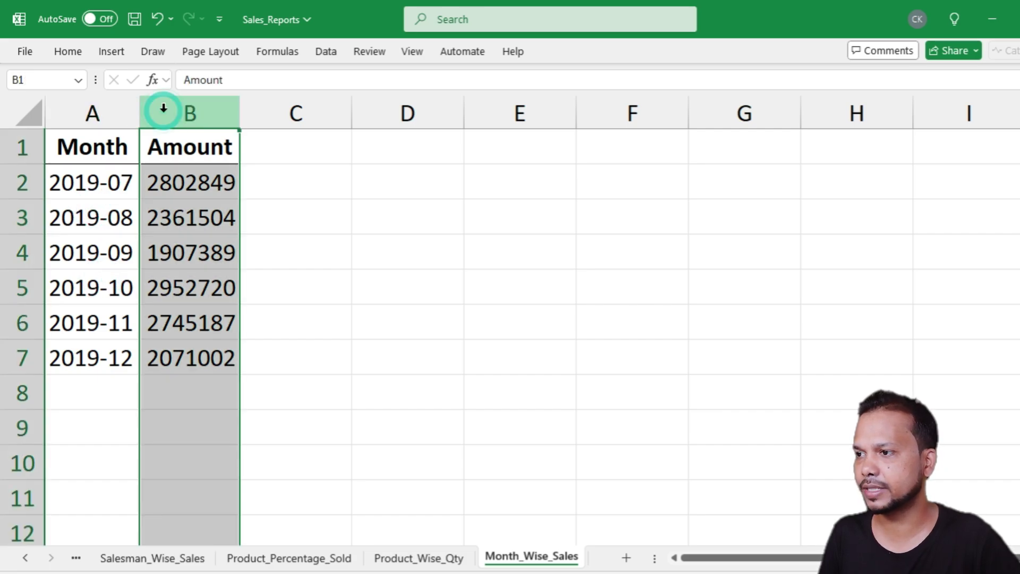
right_click(163, 108)
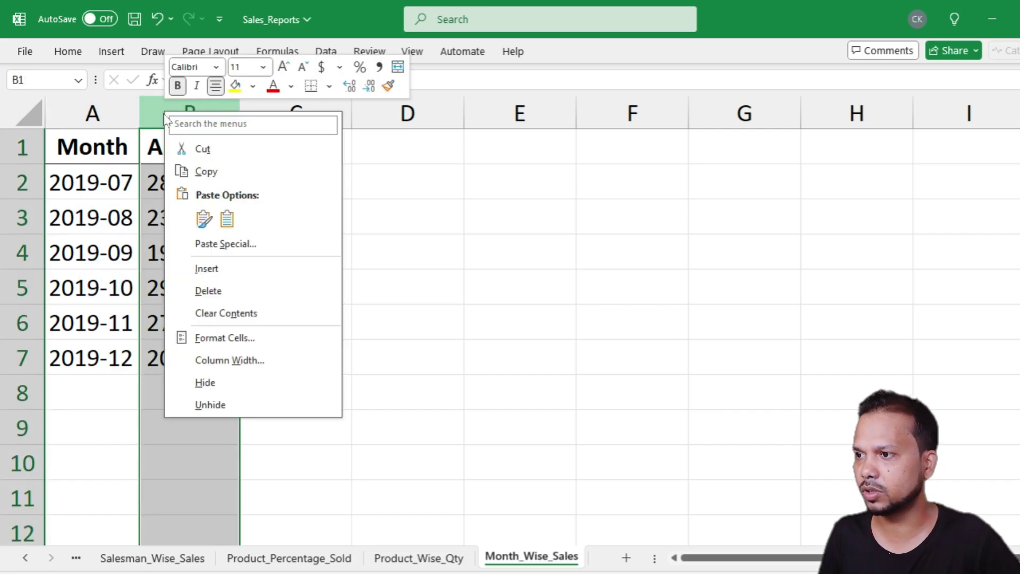
click(207, 273)
Step: Enter July in B2, fill the month names down to December in B7, and auto-fit column B
click(171, 185)
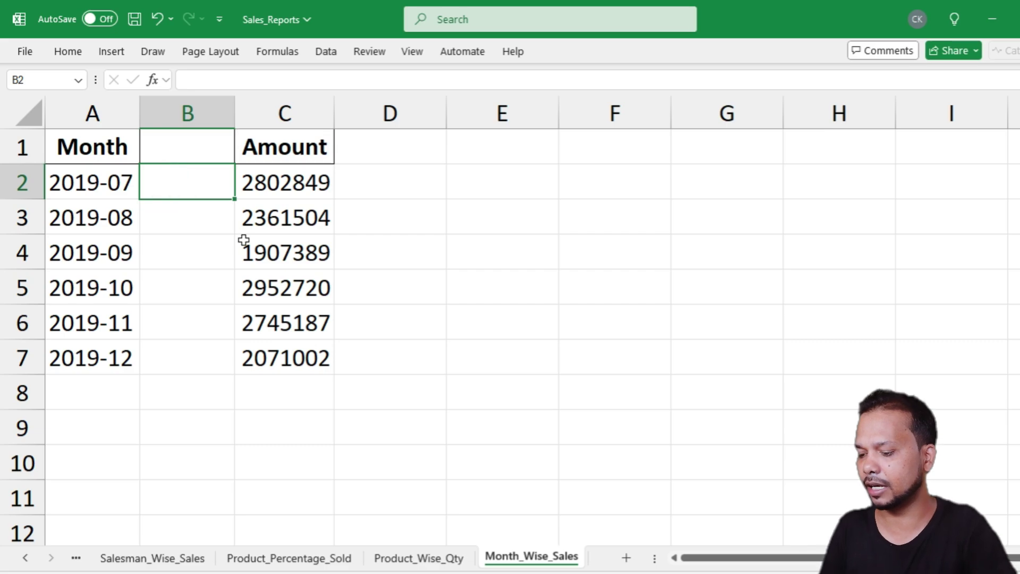
text(Jukl)
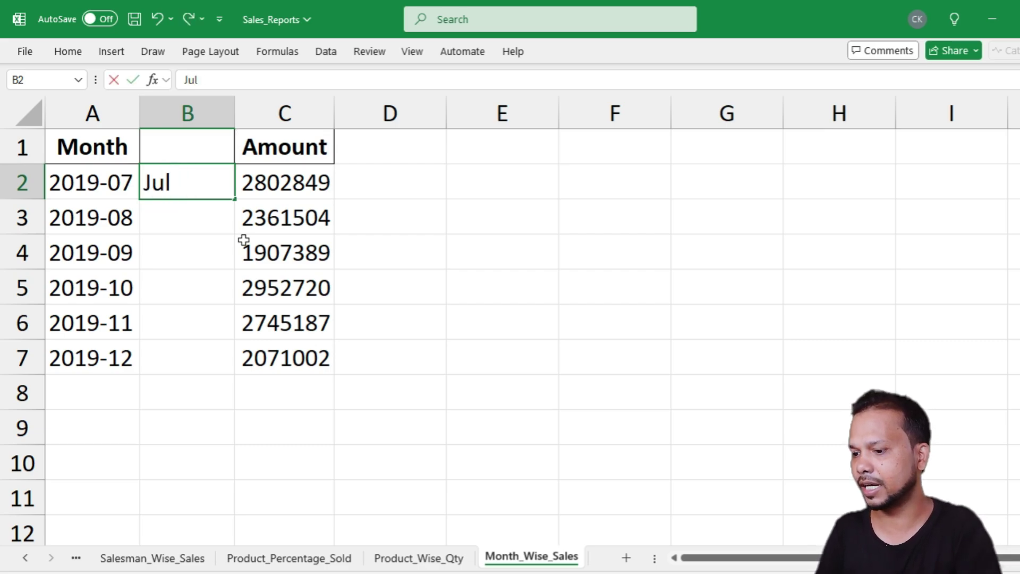
key(Return)
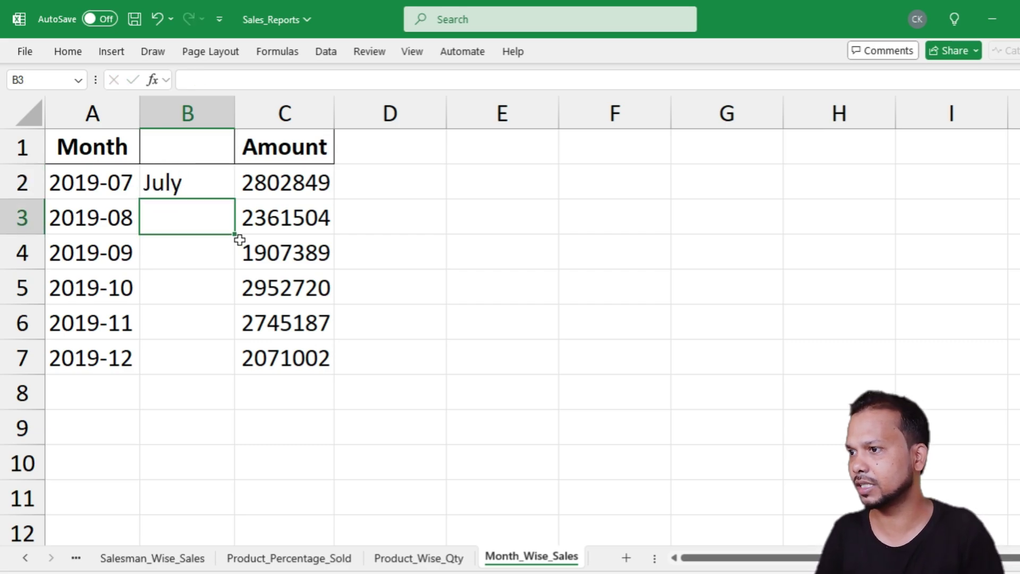
click(176, 183)
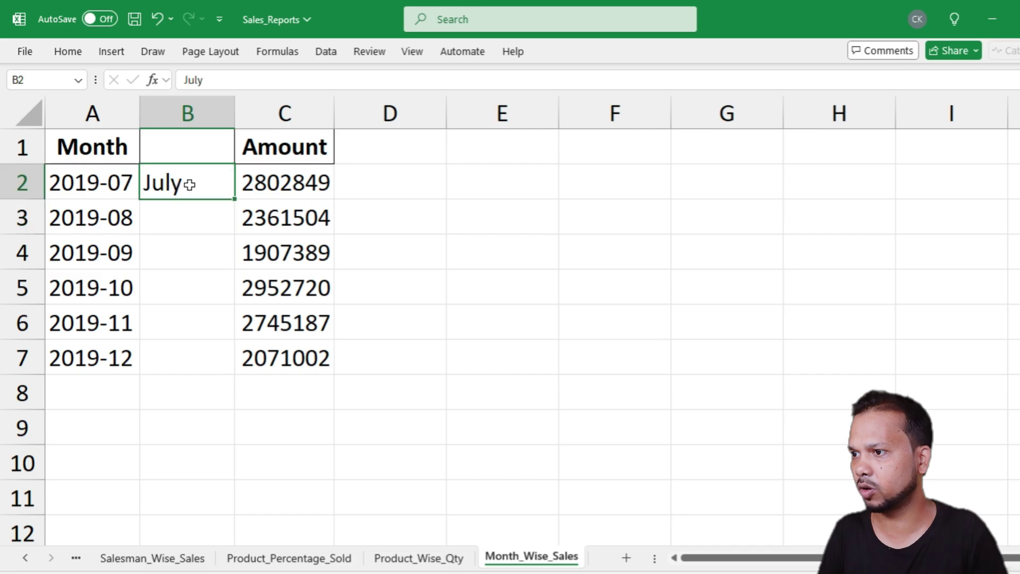
drag(237, 199, 220, 370)
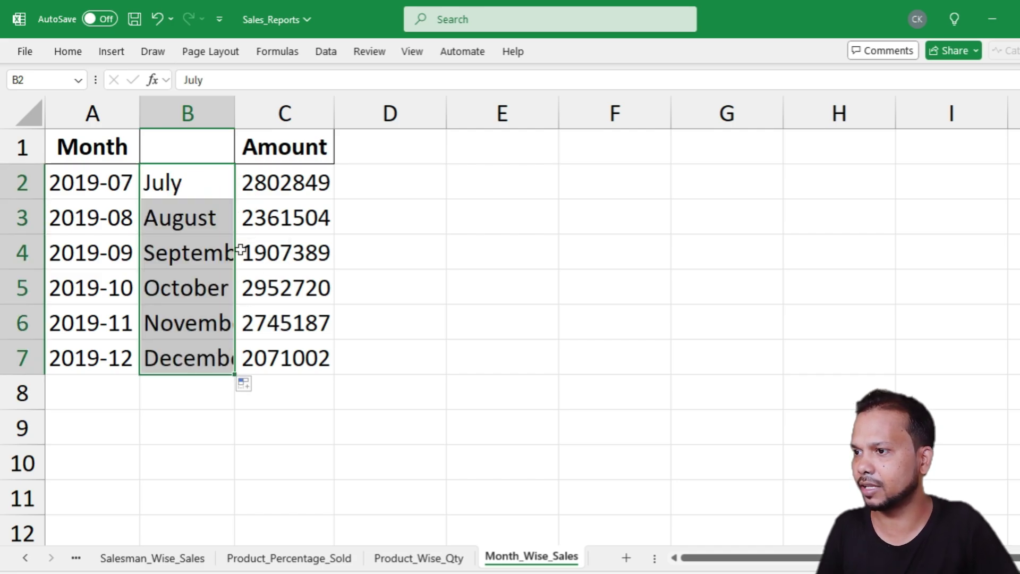
double_click(230, 121)
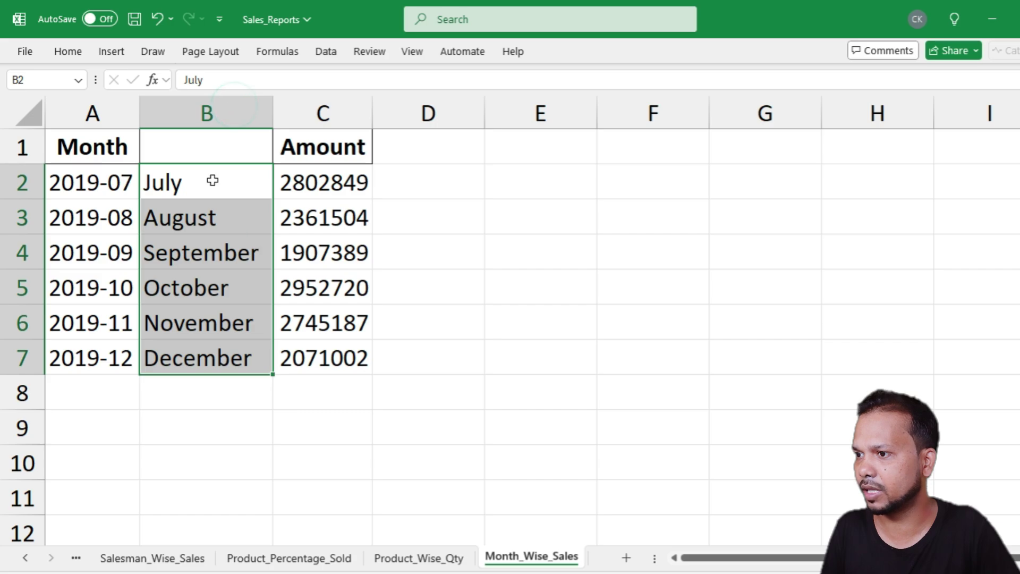
Step: Apply all borders to the whole month table A1:C7 on the Month_Wise_Sales sheet
click(205, 357)
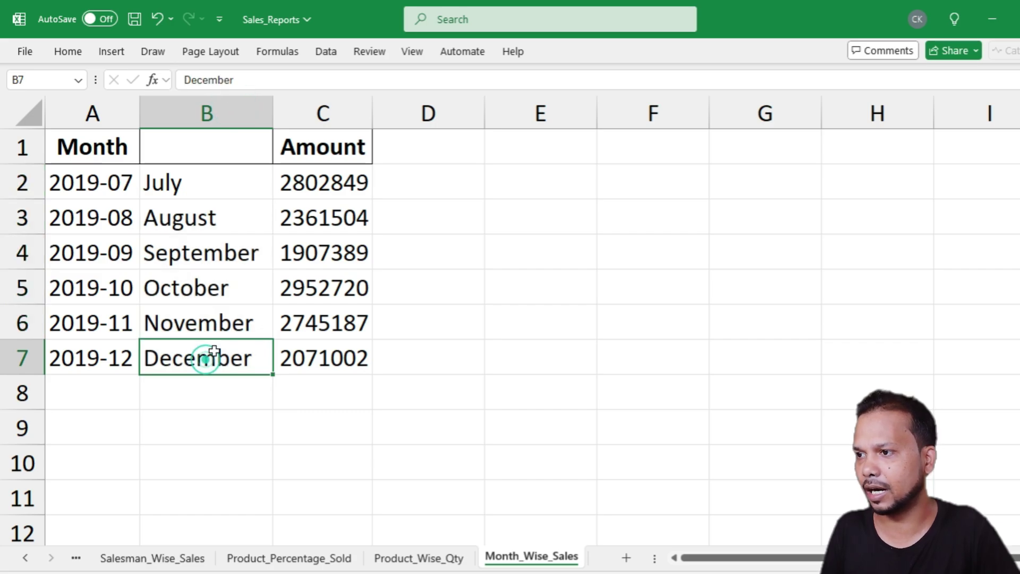
key(ctrl+a)
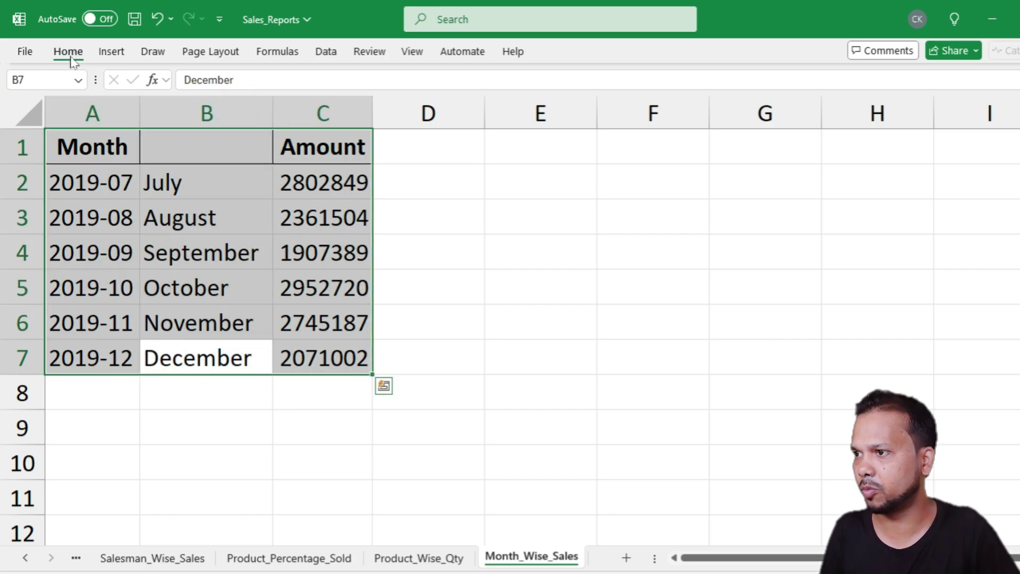
click(68, 51)
click(214, 108)
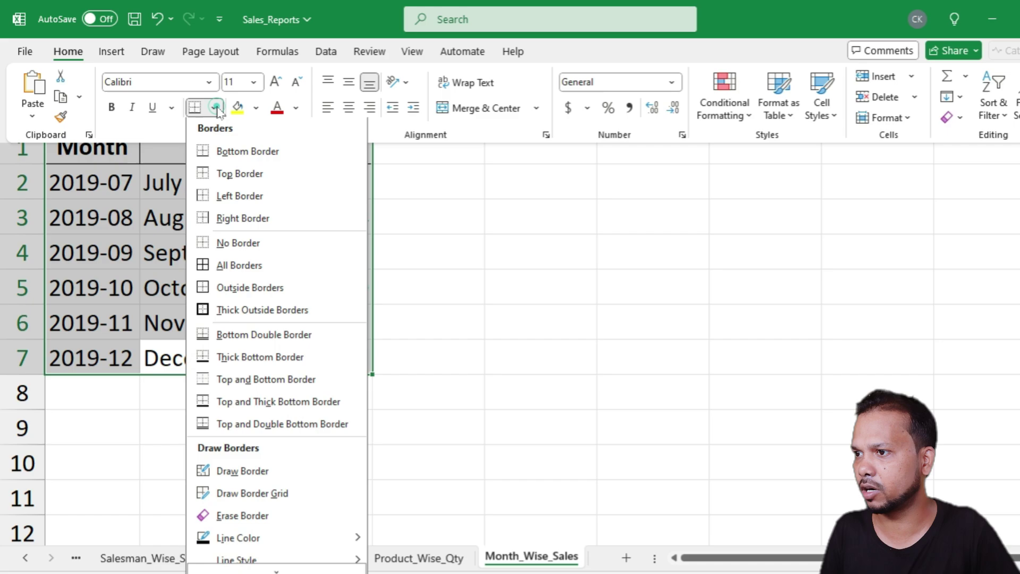
click(233, 264)
click(163, 188)
Step: Copy the Month header from A1 into the empty header cell B1 above the month names
click(91, 152)
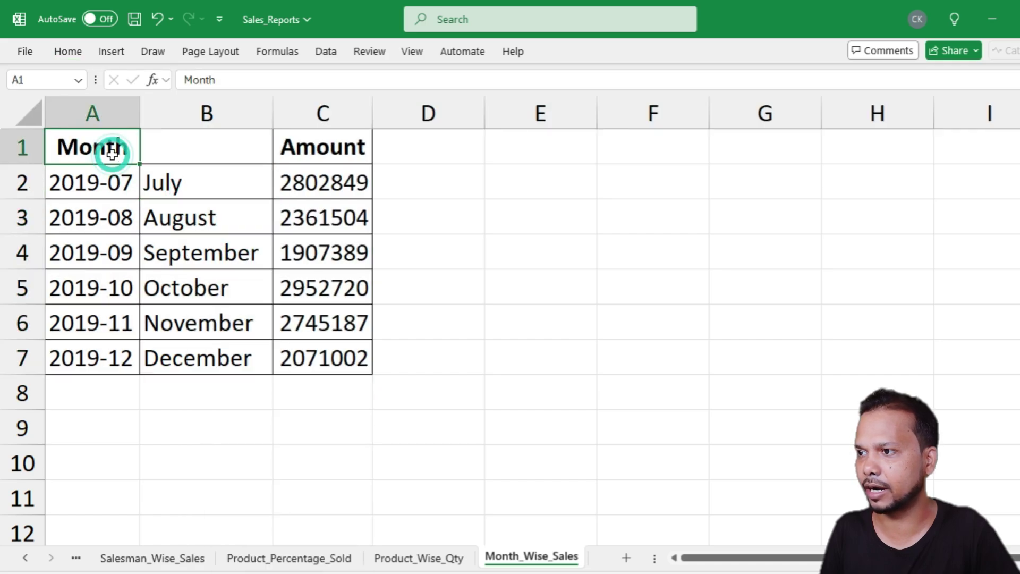
key(ctrl+c)
click(170, 137)
key(ctrl+v)
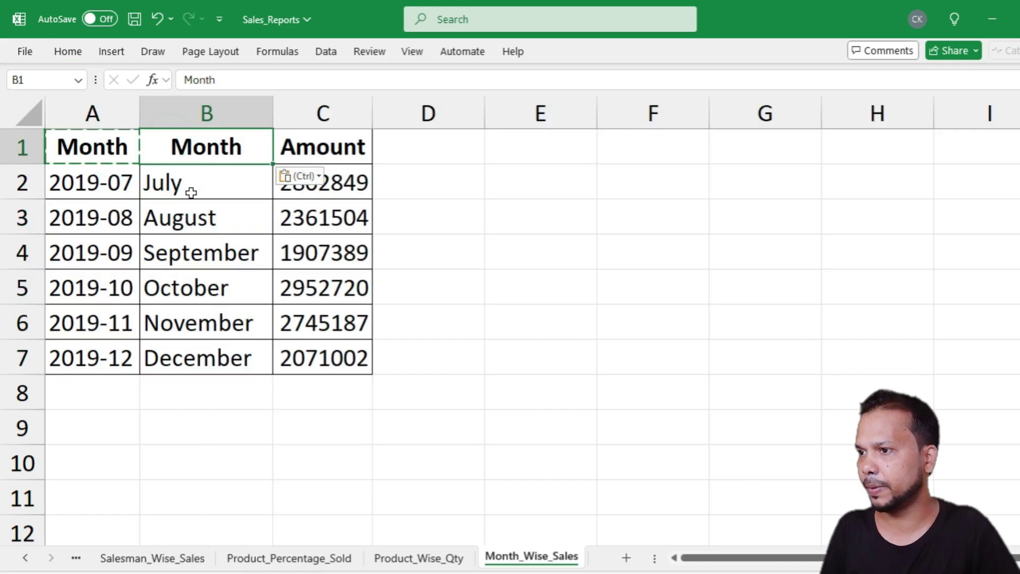
click(200, 238)
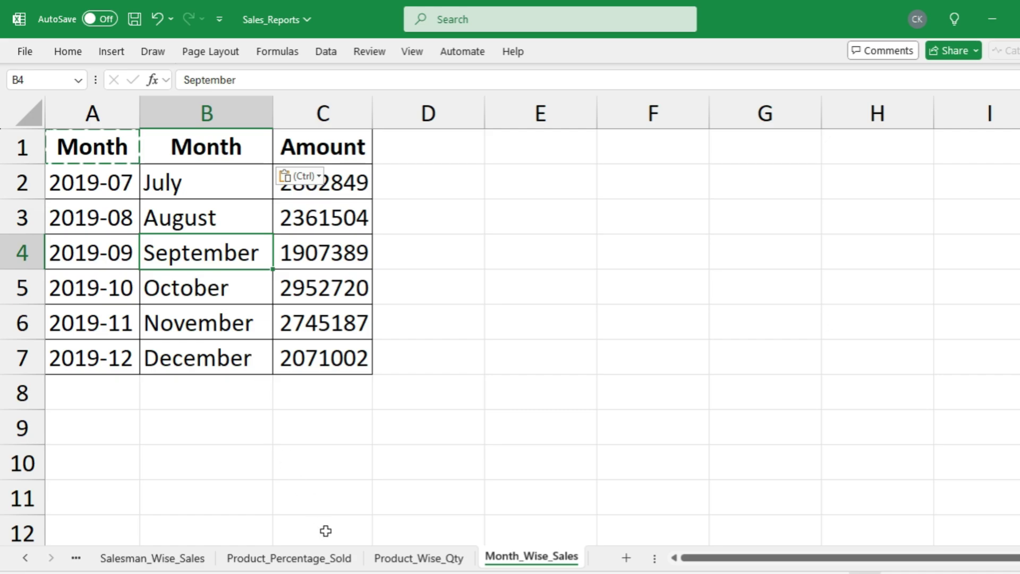
Step: Insert a 2-D clustered column chart of A1:B11 on the Product_Wise_Qty sheet, shrink it slightly and place it beside the data
click(399, 557)
click(164, 227)
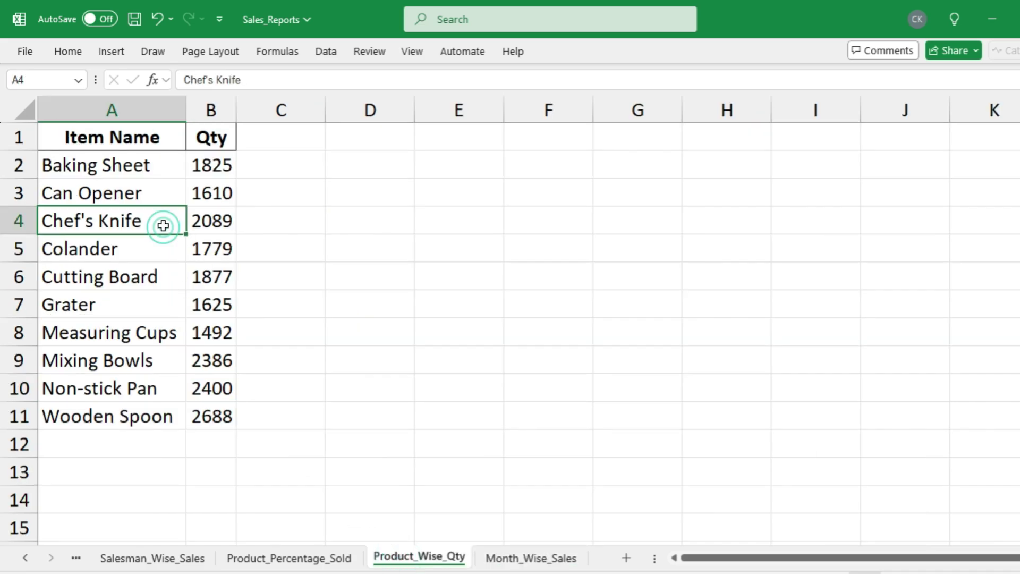
key(ctrl+a)
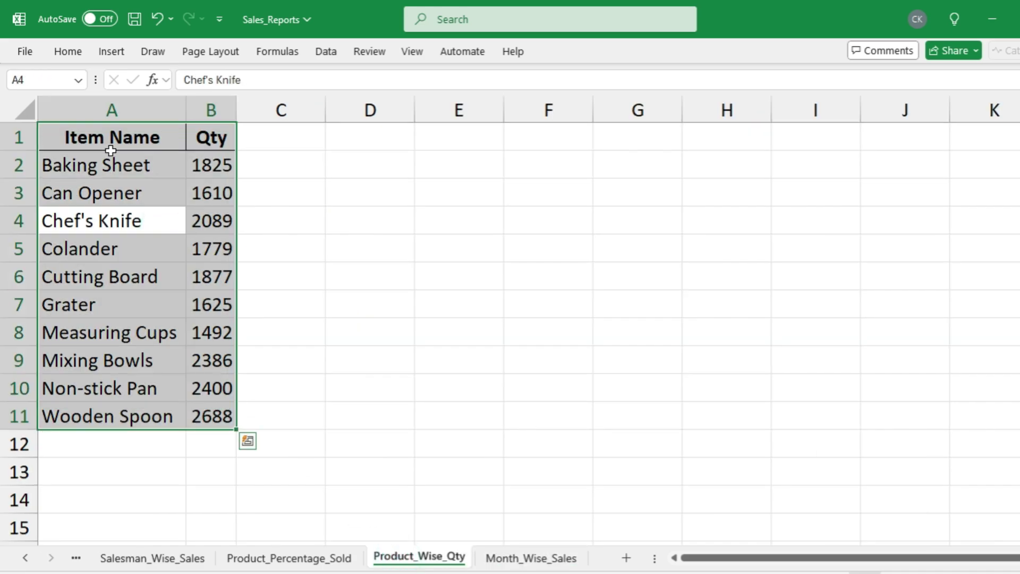
click(110, 52)
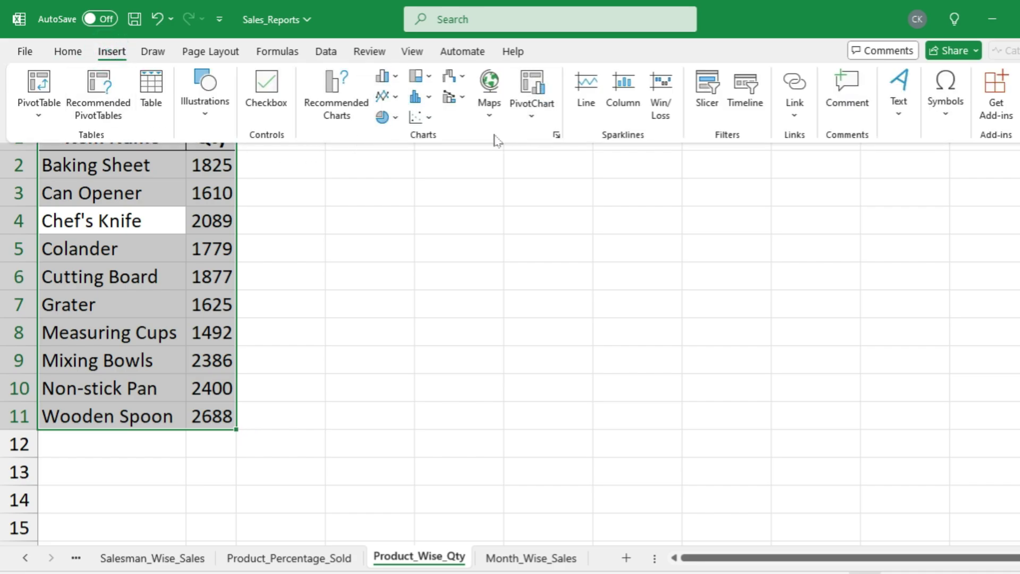
click(400, 78)
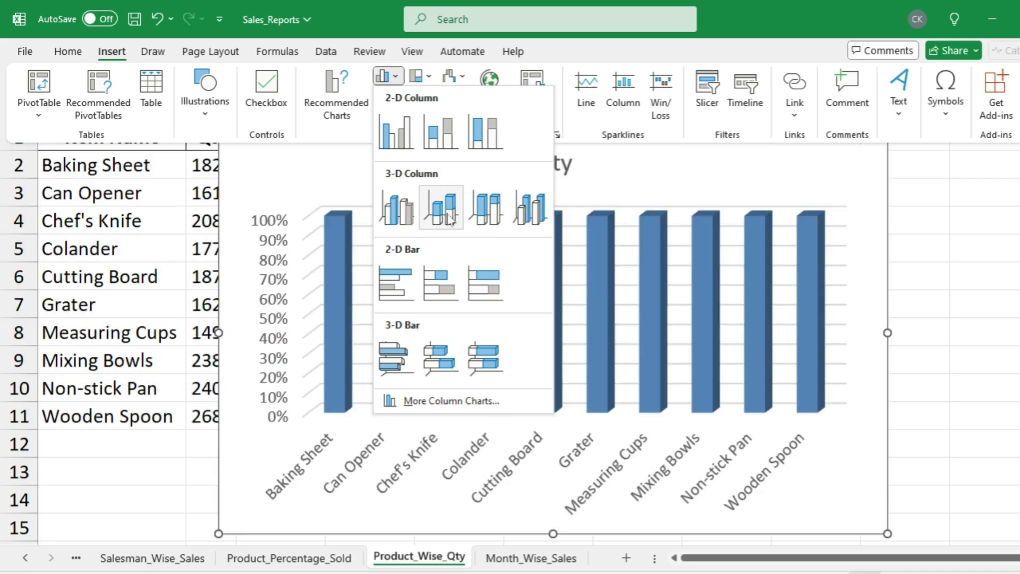
click(401, 137)
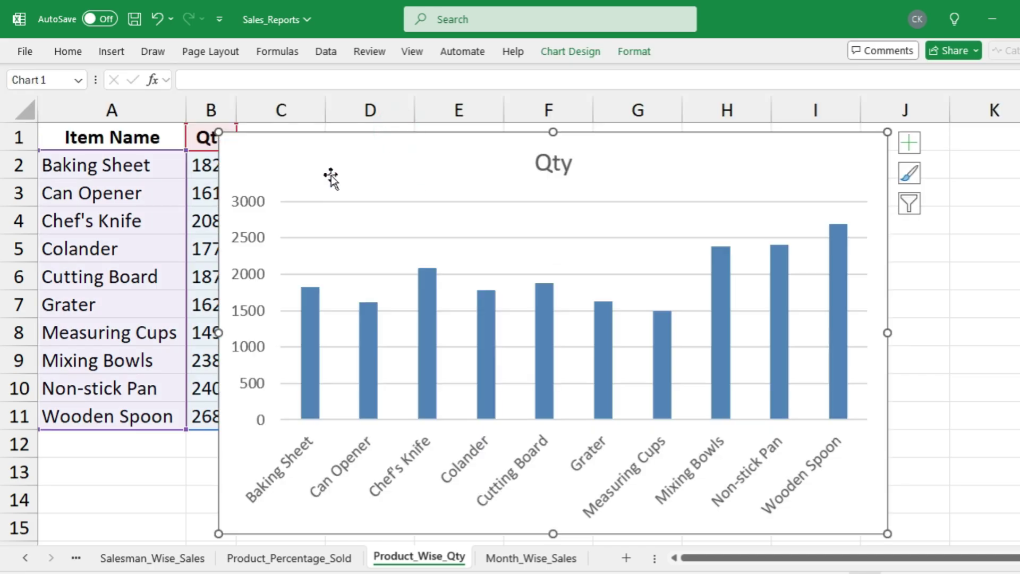
drag(218, 132, 325, 167)
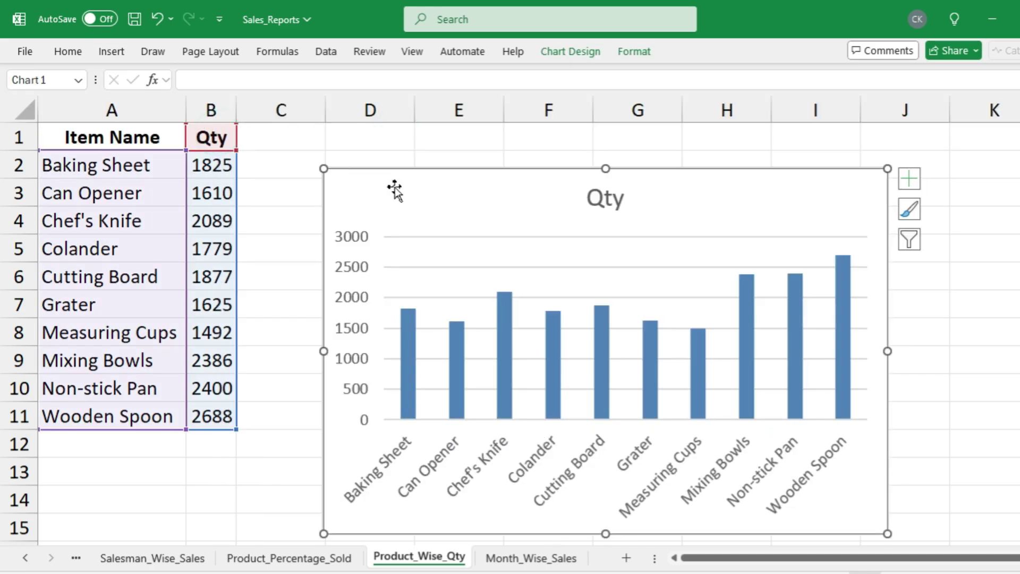
drag(397, 189, 365, 153)
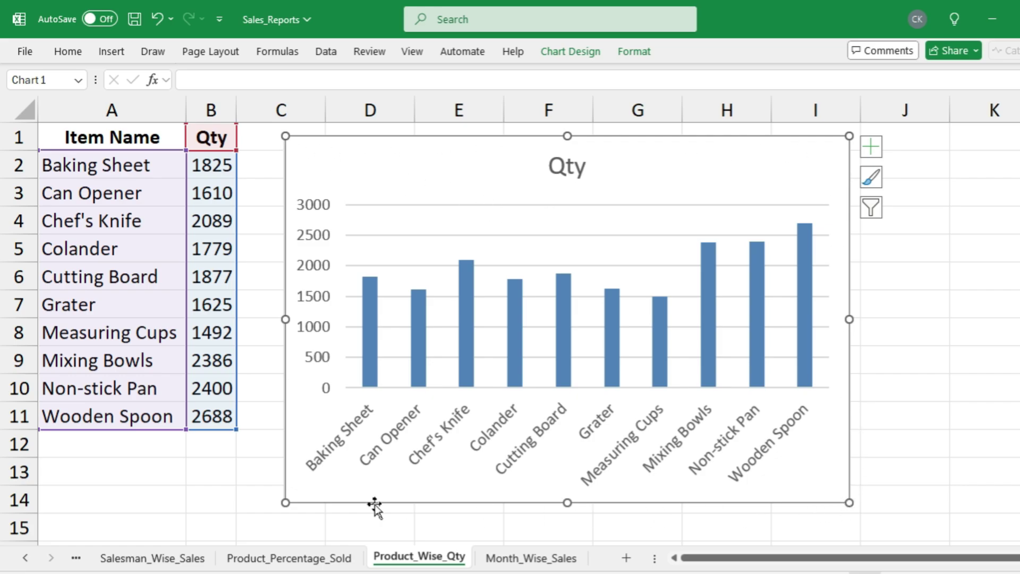
Step: Delete the Qty column from the Product_Percentage_Sold sheet
click(287, 557)
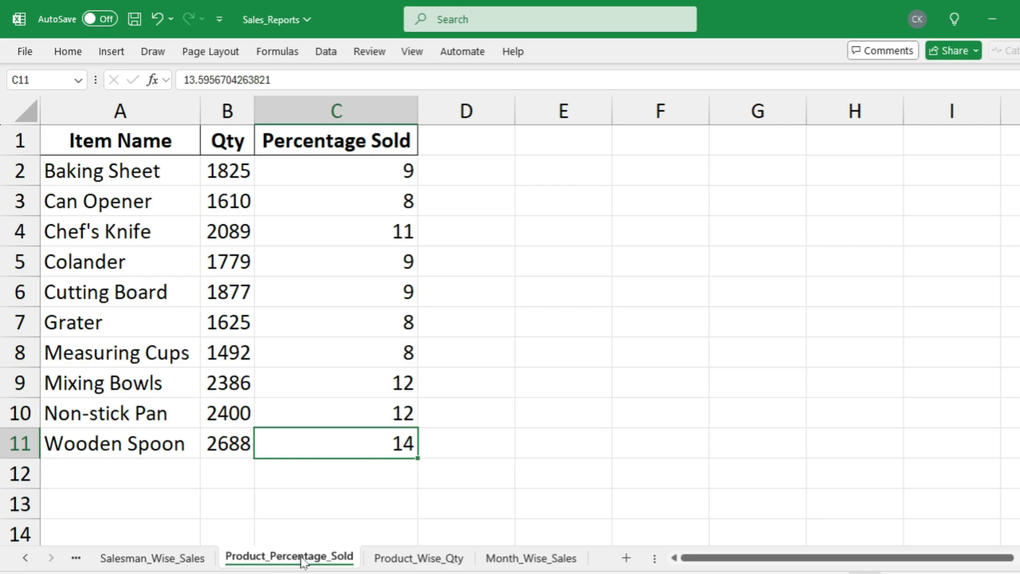
click(171, 242)
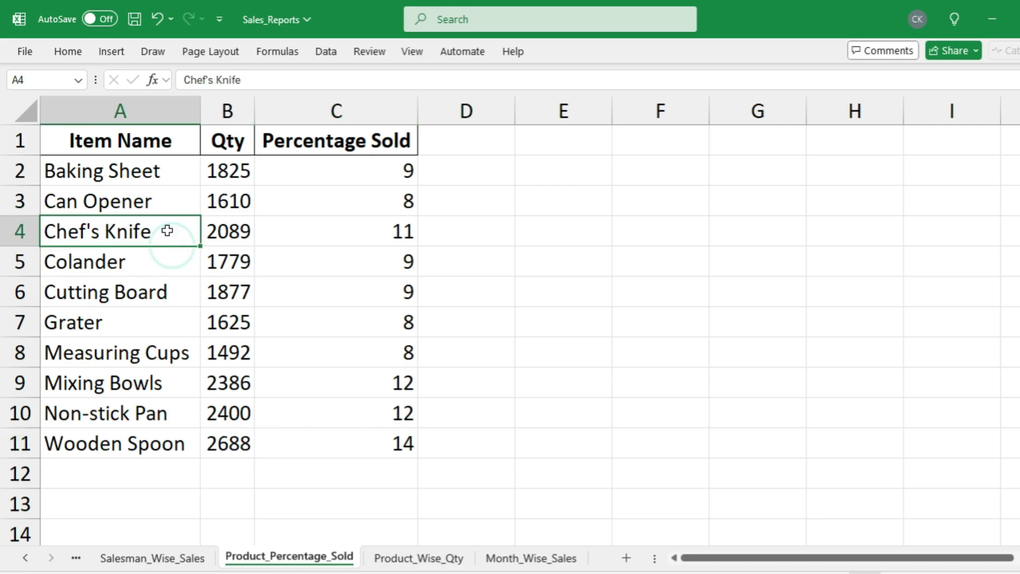
click(163, 560)
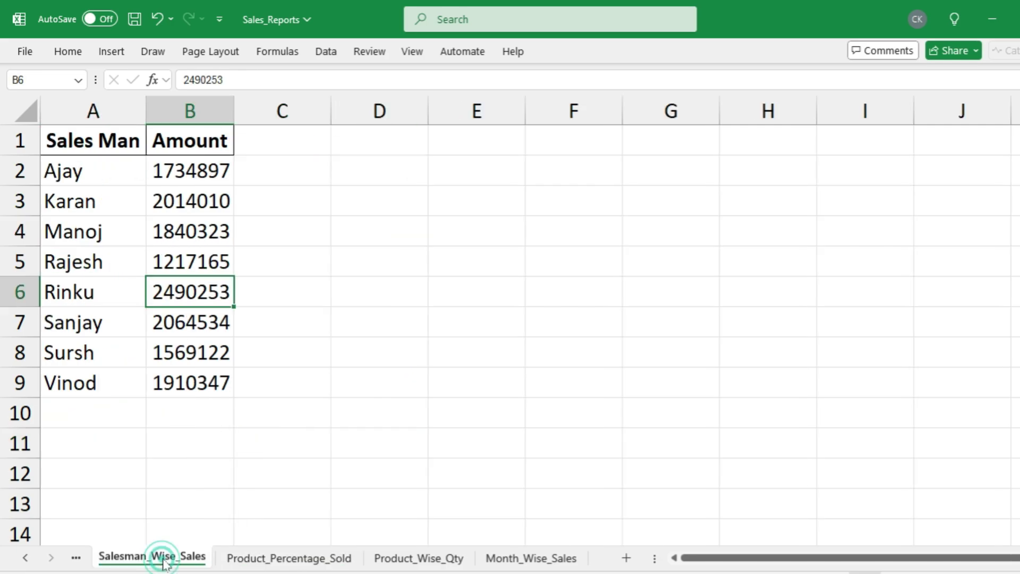
click(254, 559)
click(196, 313)
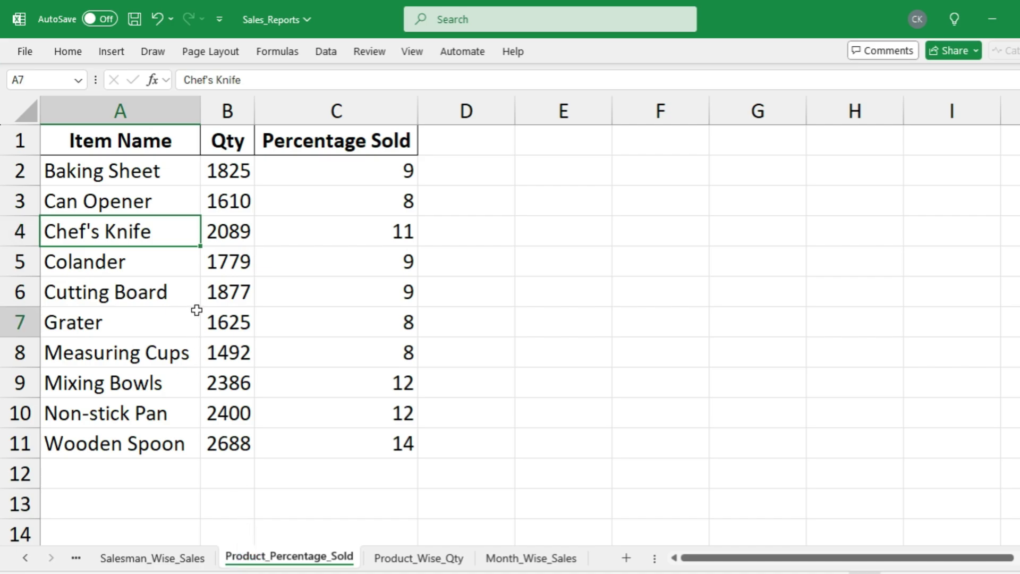
click(232, 105)
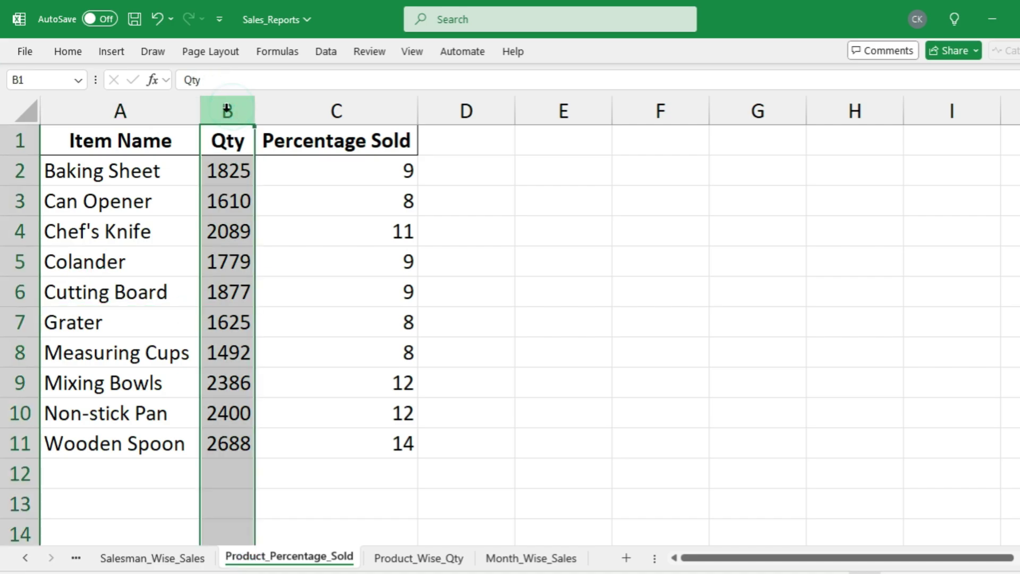
right_click(227, 109)
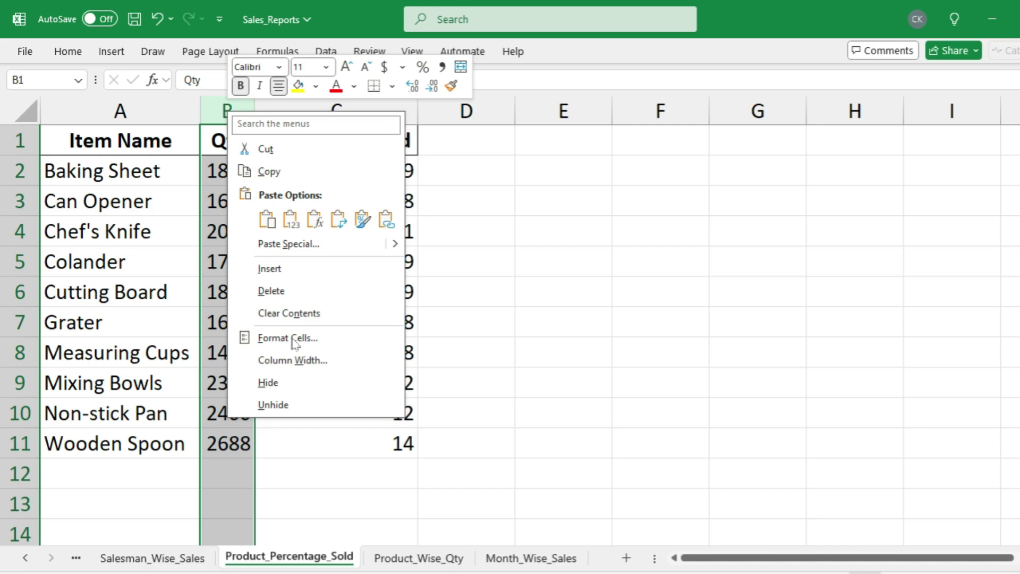
click(271, 291)
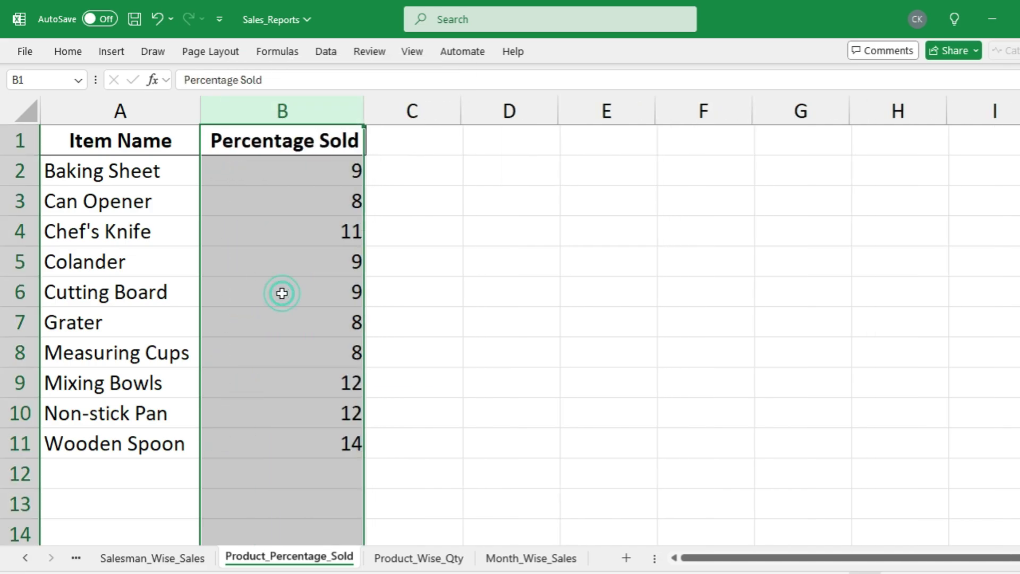
click(187, 252)
Step: Insert a 2-D stacked column chart of the item names and Percentage Sold in A1:B11, shrink it and place it beside the table
drag(122, 143, 269, 441)
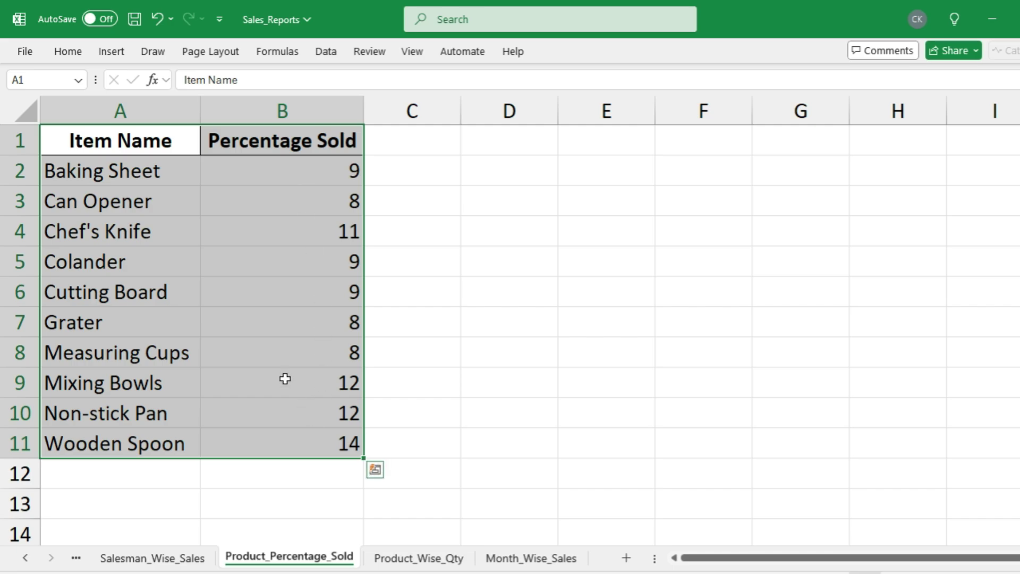
click(111, 52)
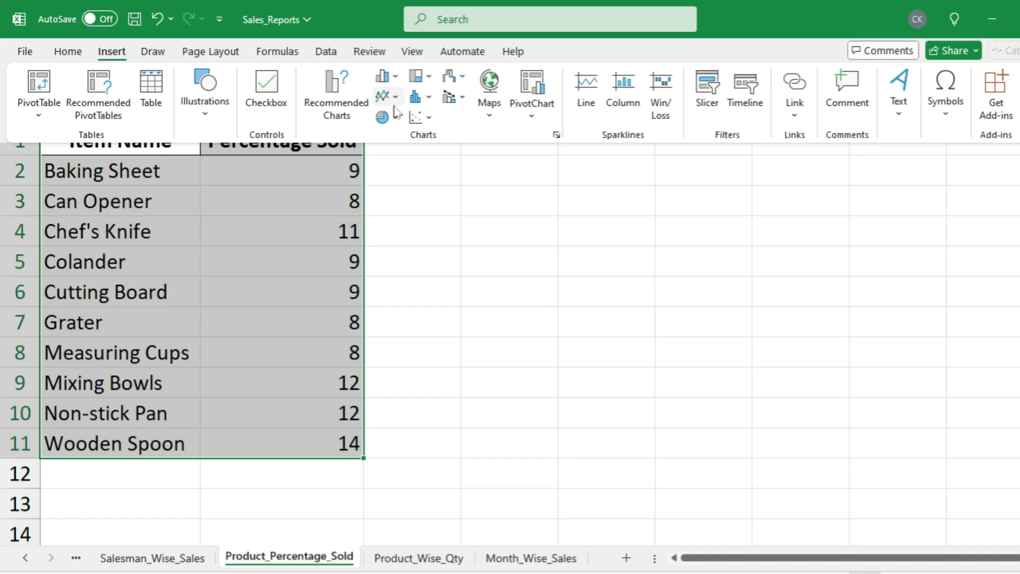
click(386, 76)
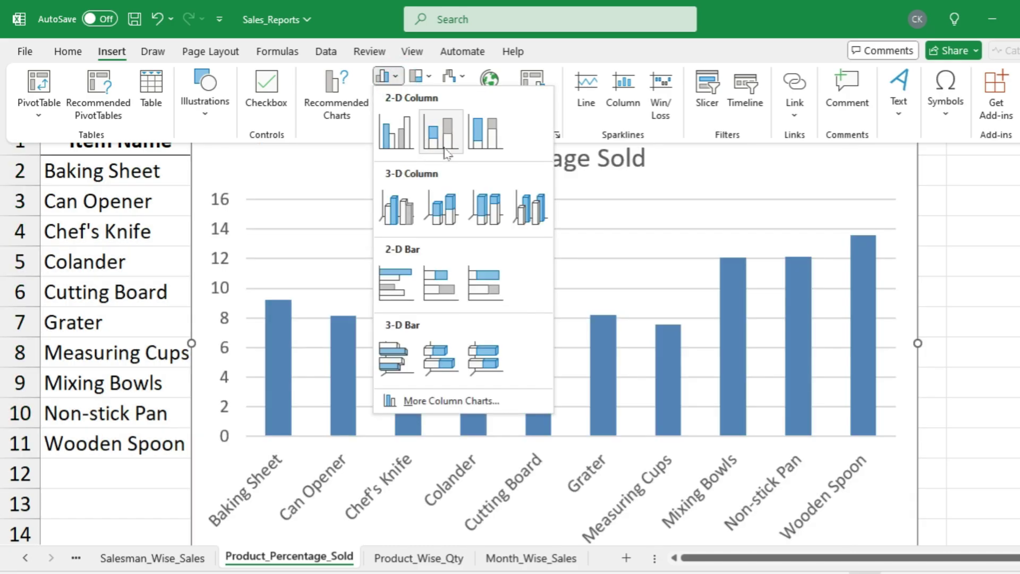
click(444, 141)
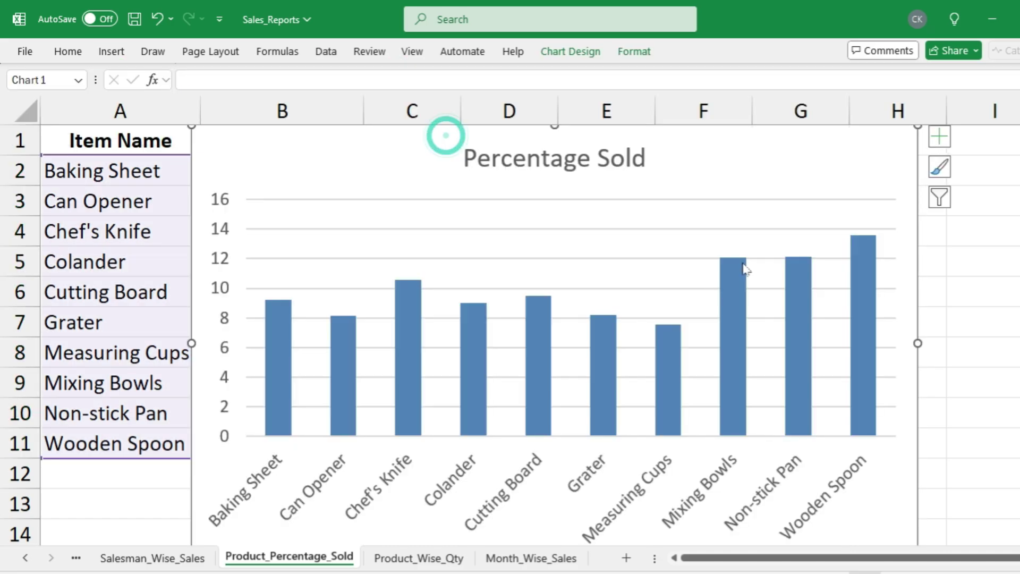
drag(919, 131, 824, 200)
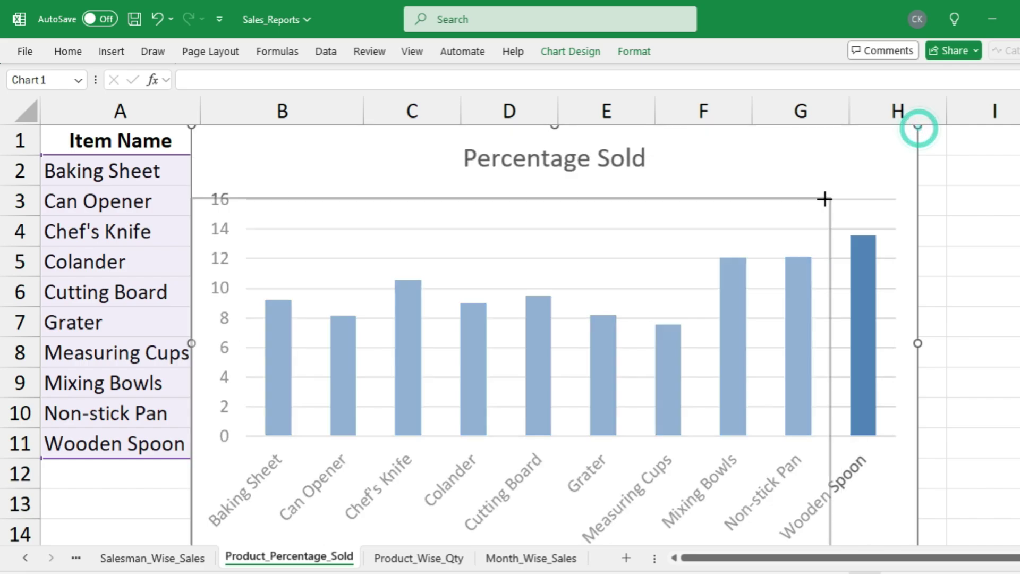
drag(692, 202, 858, 153)
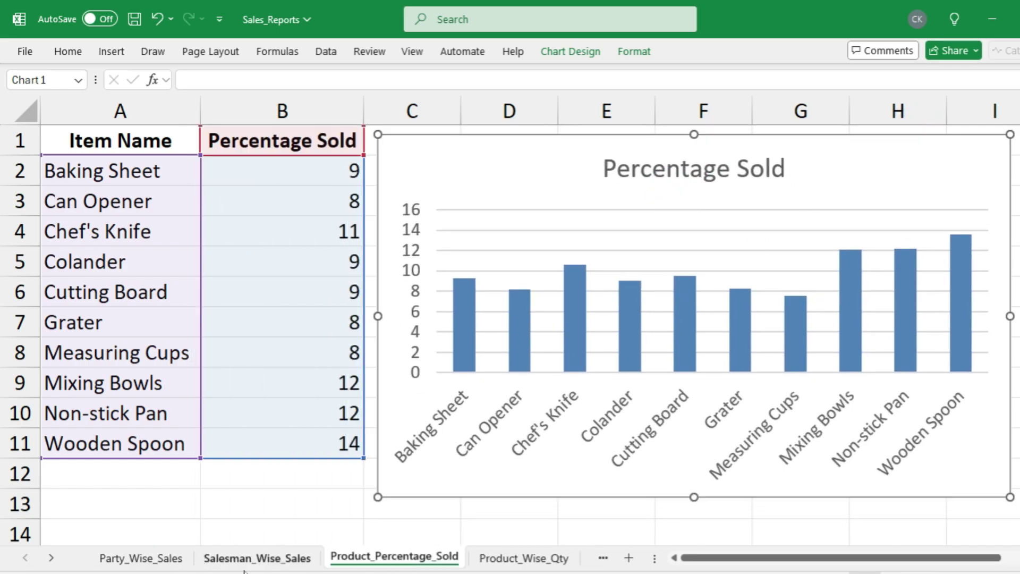
Step: Insert a 2-D pie chart of the Sales Man and Amount data on the Salesman_Wise_Sales sheet, shrink it and place it beside the table
click(258, 558)
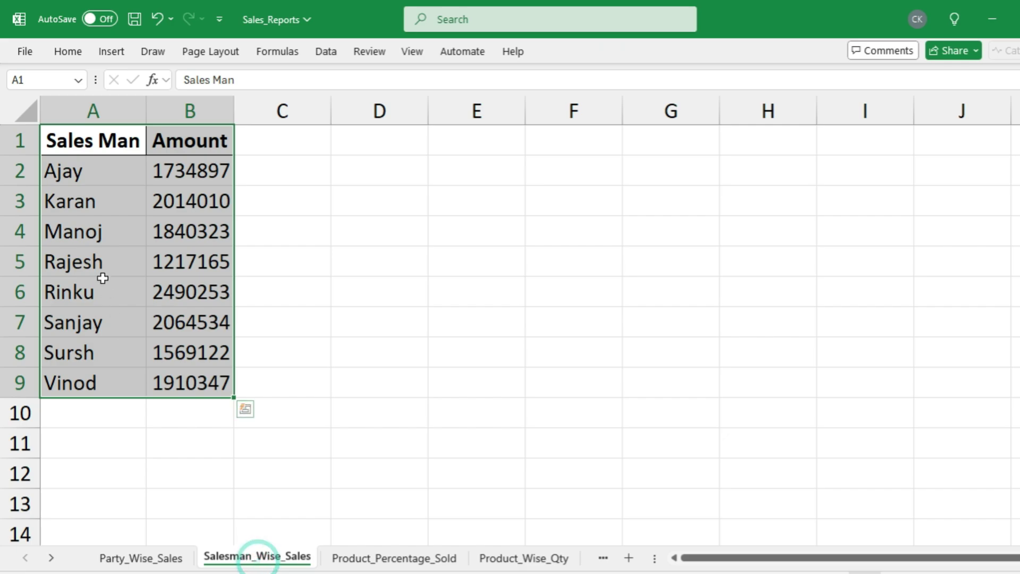
click(101, 261)
drag(96, 144, 175, 379)
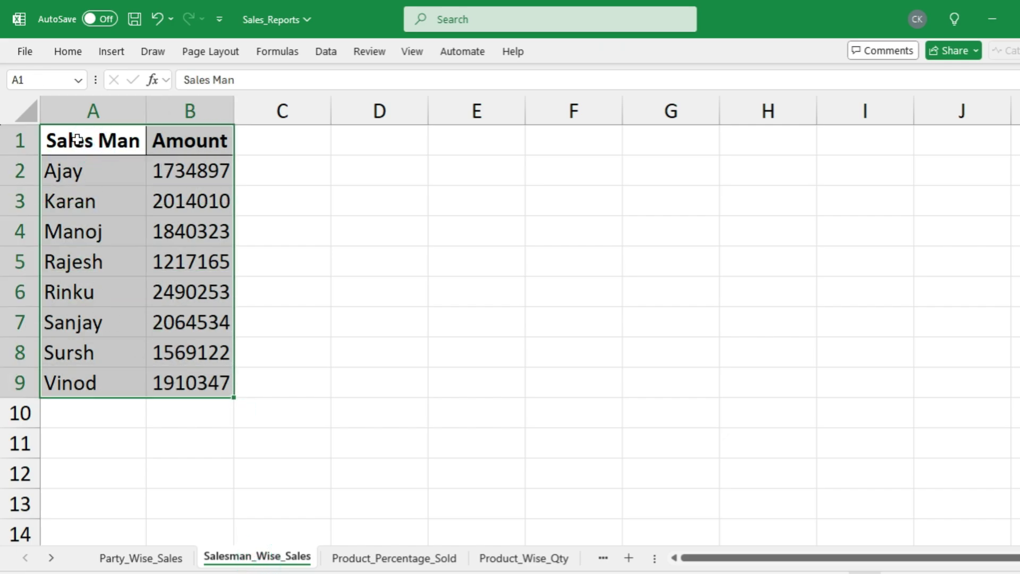
click(118, 56)
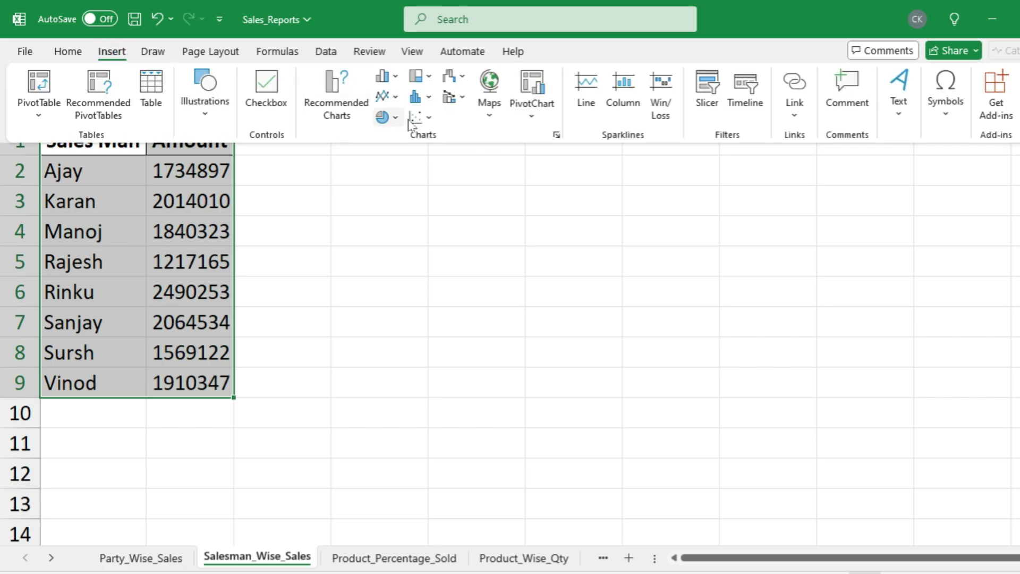
click(383, 118)
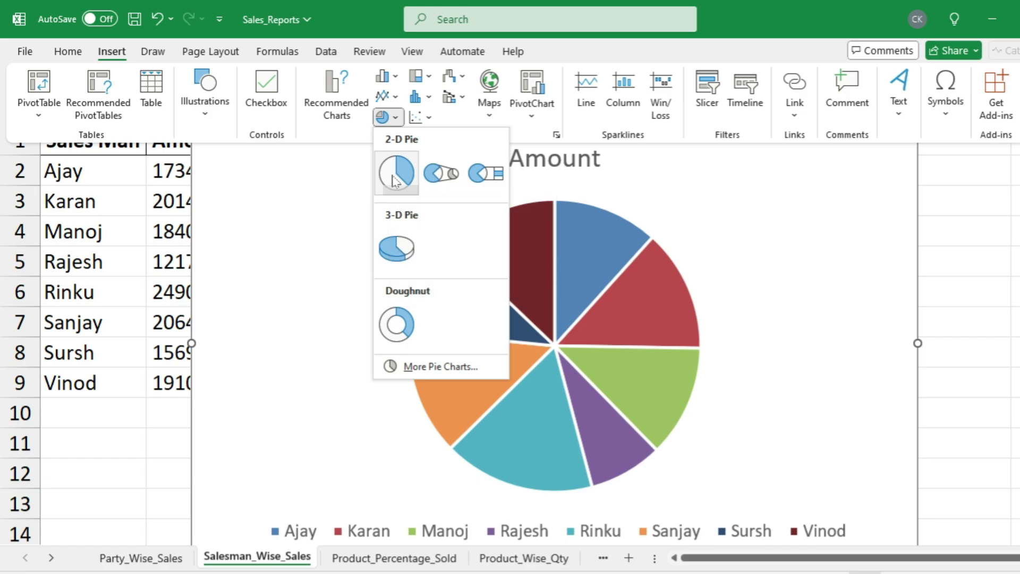
click(393, 181)
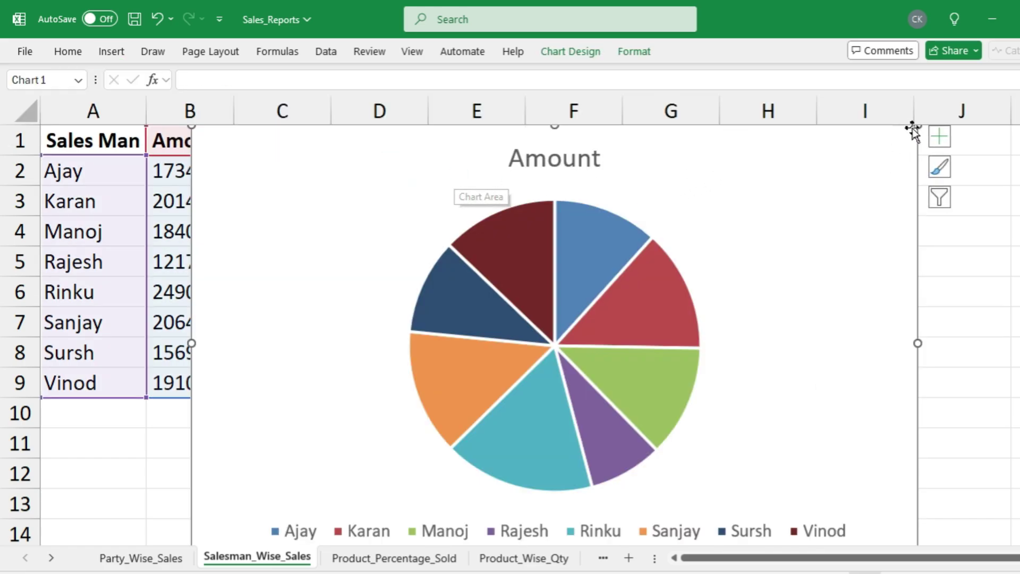
drag(917, 128, 807, 195)
drag(747, 207, 813, 148)
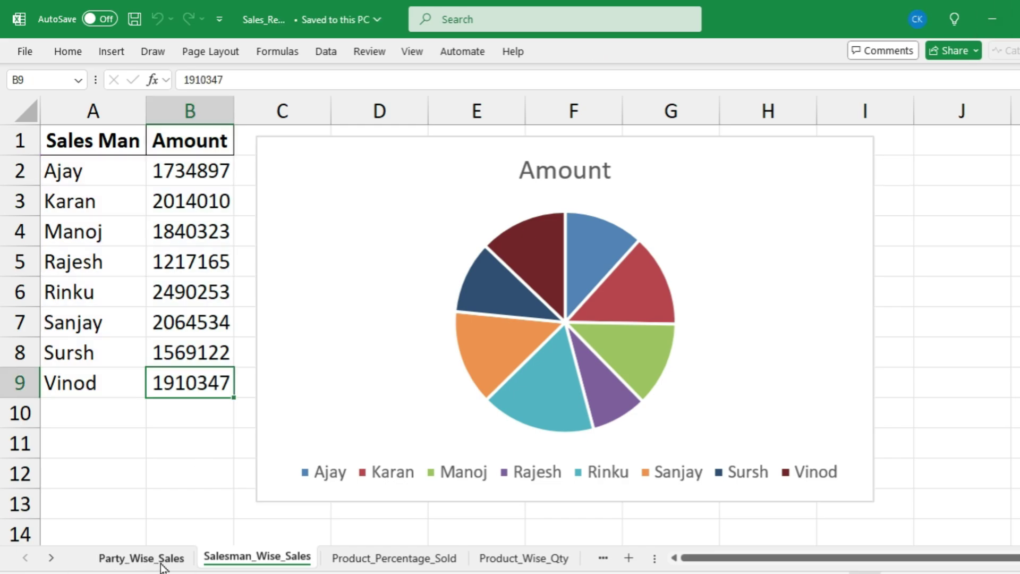
Step: Apply all borders to the whole party name and amount table on the Party_Wise_Sales sheet
click(161, 564)
click(126, 285)
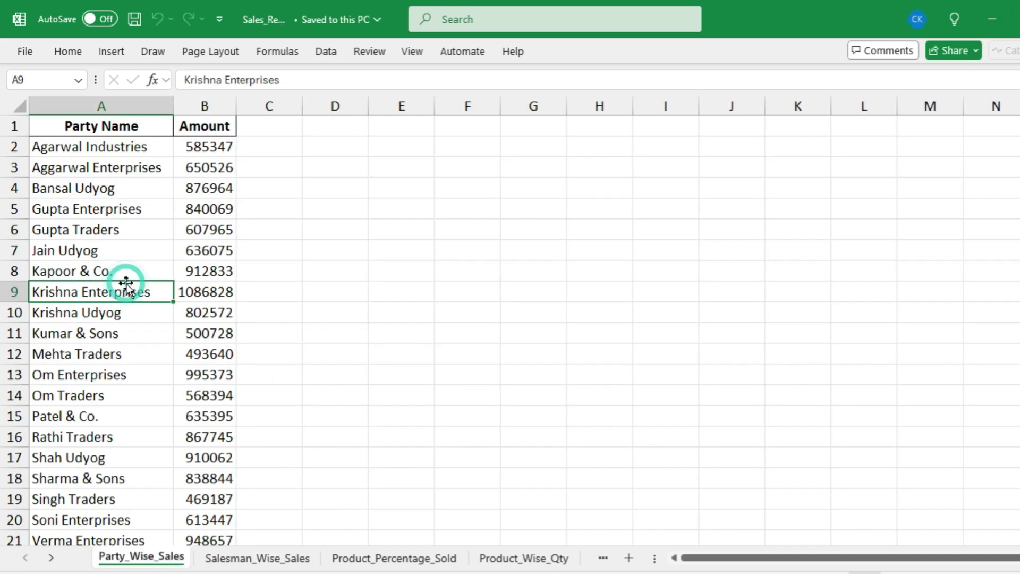
key(ctrl+a)
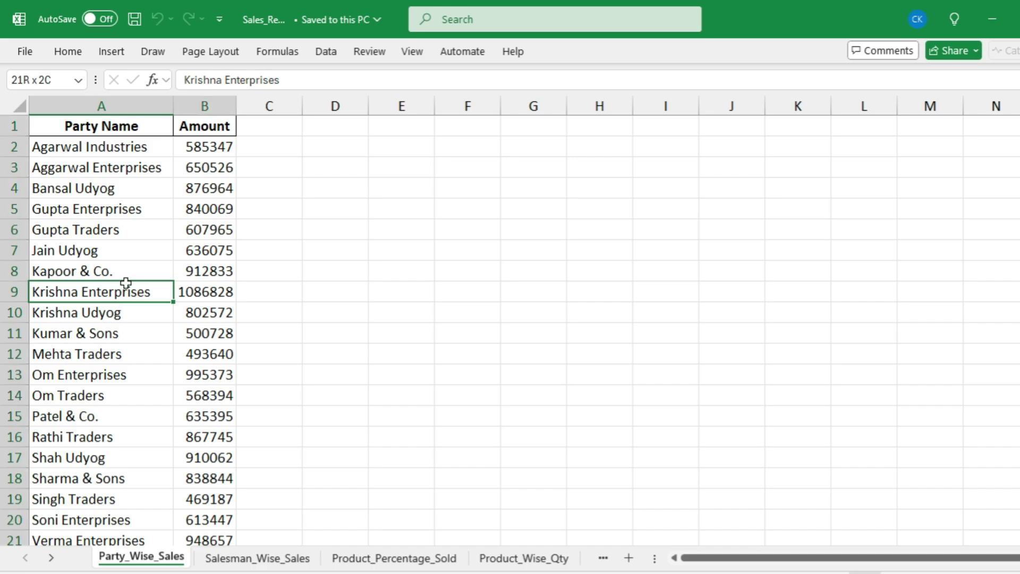
click(68, 54)
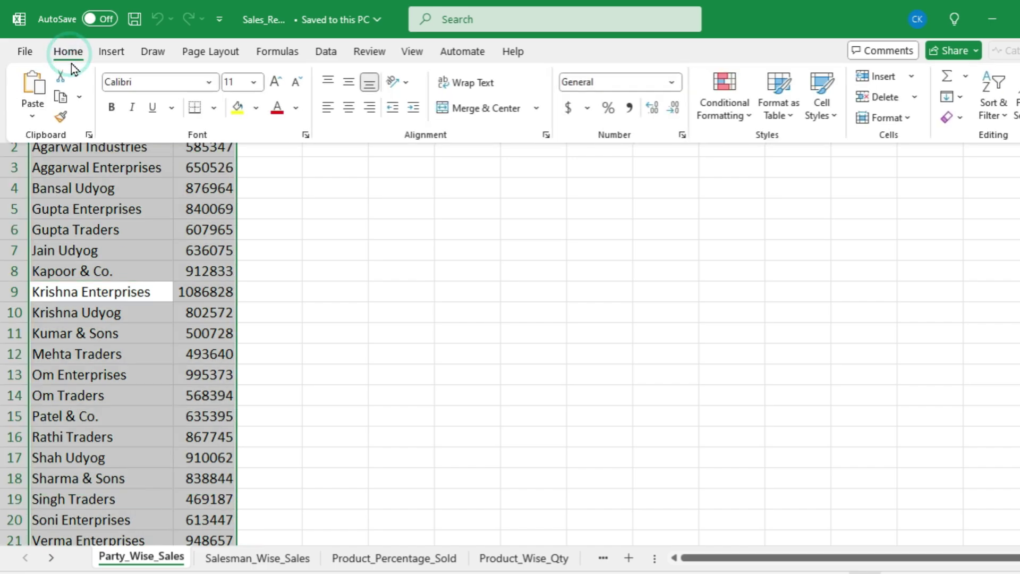
click(214, 108)
click(230, 269)
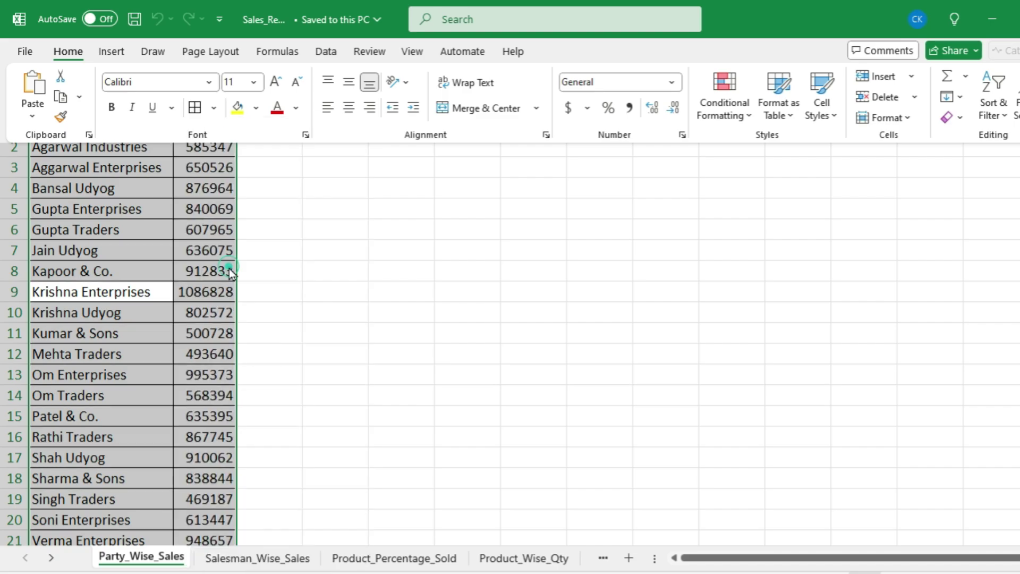
click(138, 238)
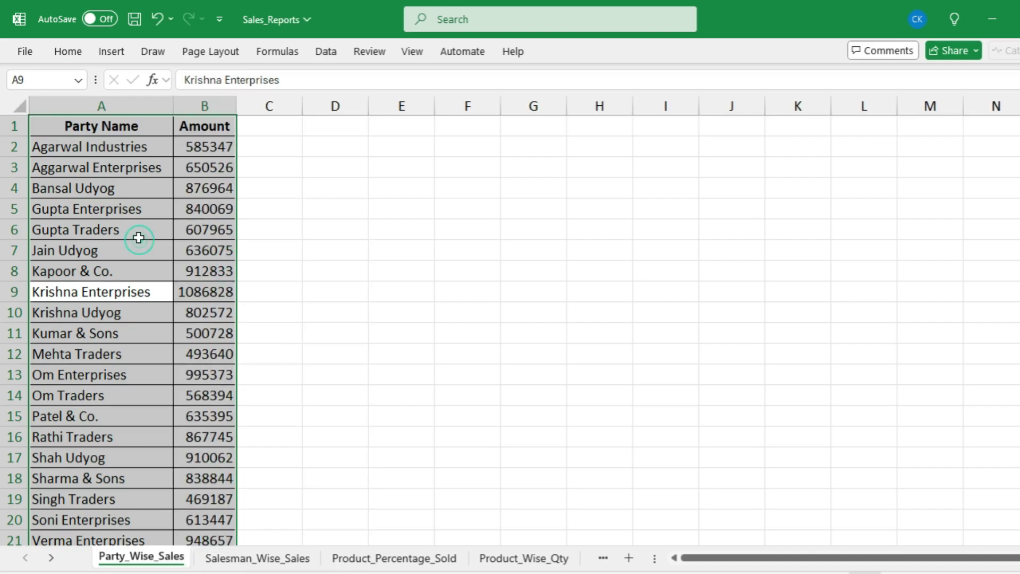
Step: Insert a 3-D clustered column chart of the party amounts, place it beside the table and enlarge it slightly
click(110, 55)
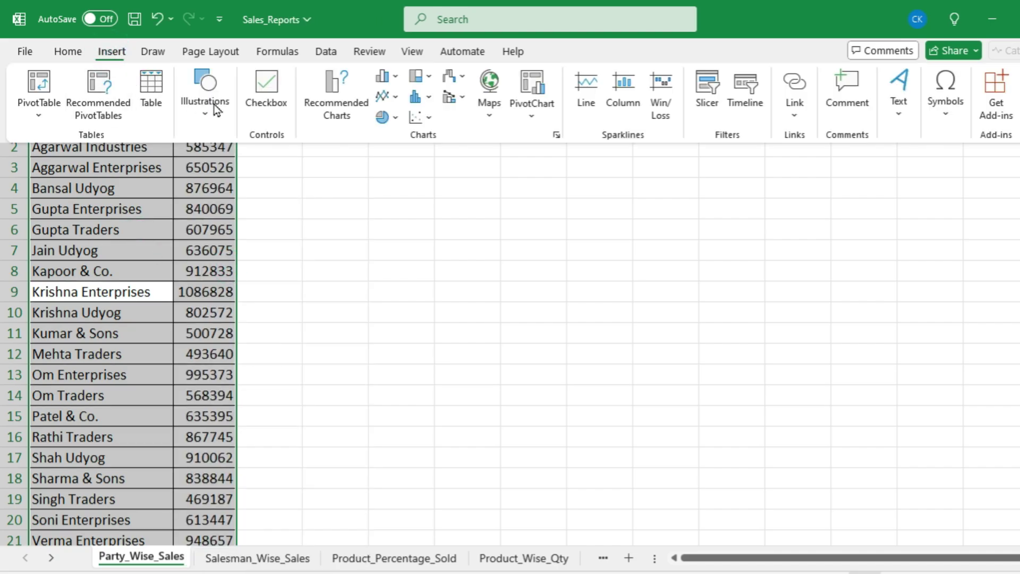
click(396, 77)
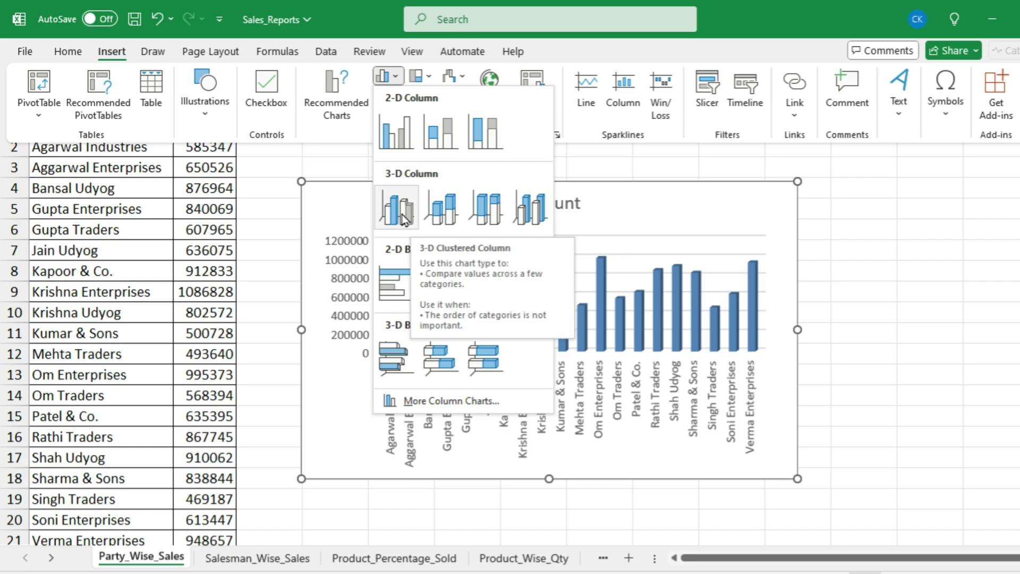
click(402, 212)
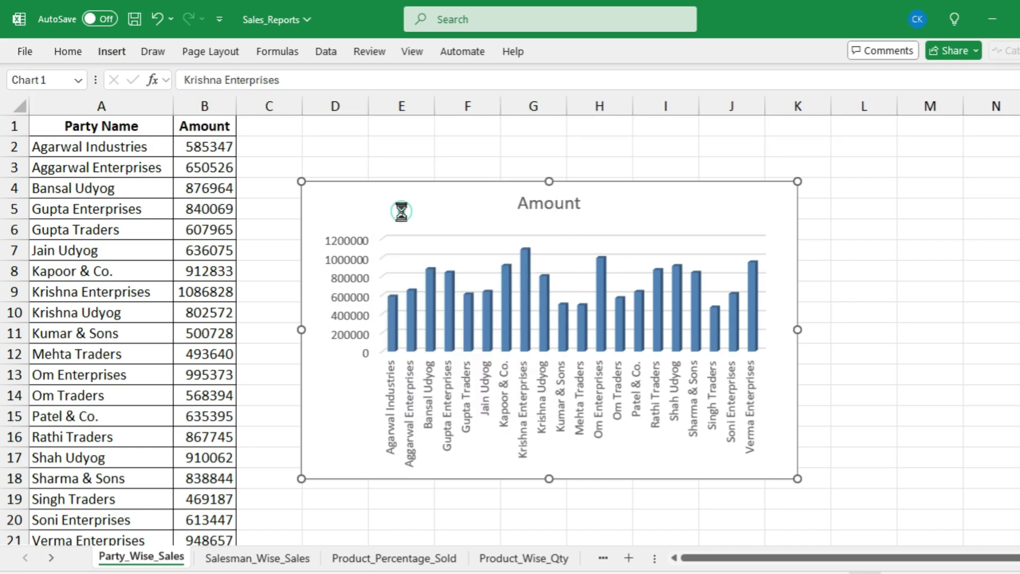
drag(416, 207, 379, 155)
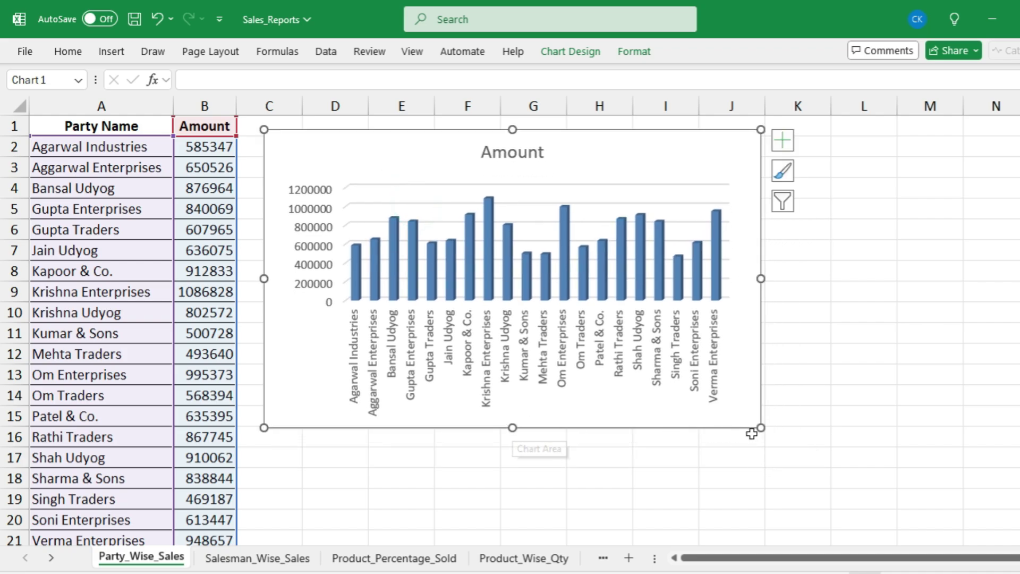
drag(761, 428, 801, 447)
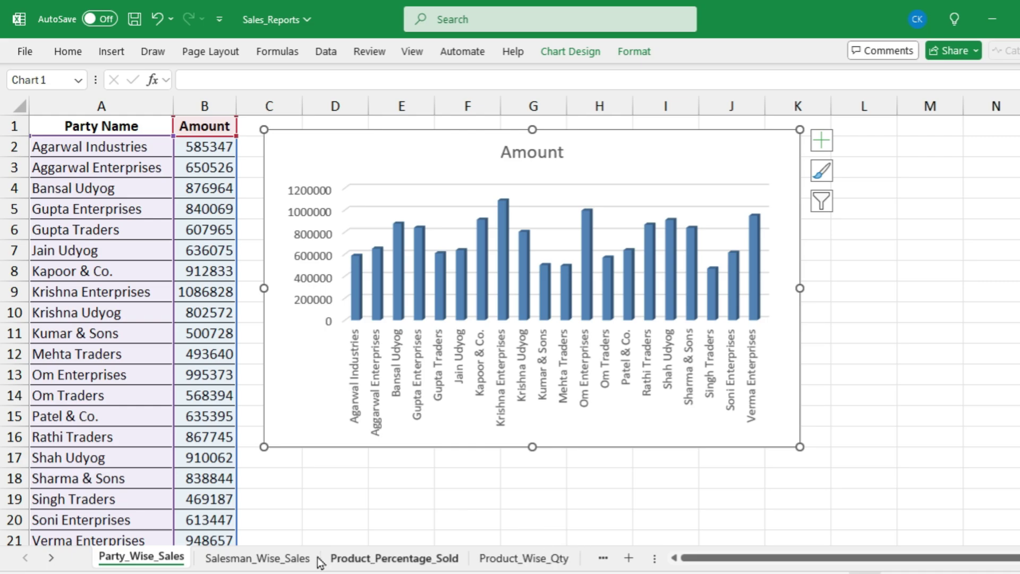
Step: Insert a 2-D pie chart of B1:C7 on the Month_Wise_Sales sheet, shrink it and place it beside the table
click(51, 557)
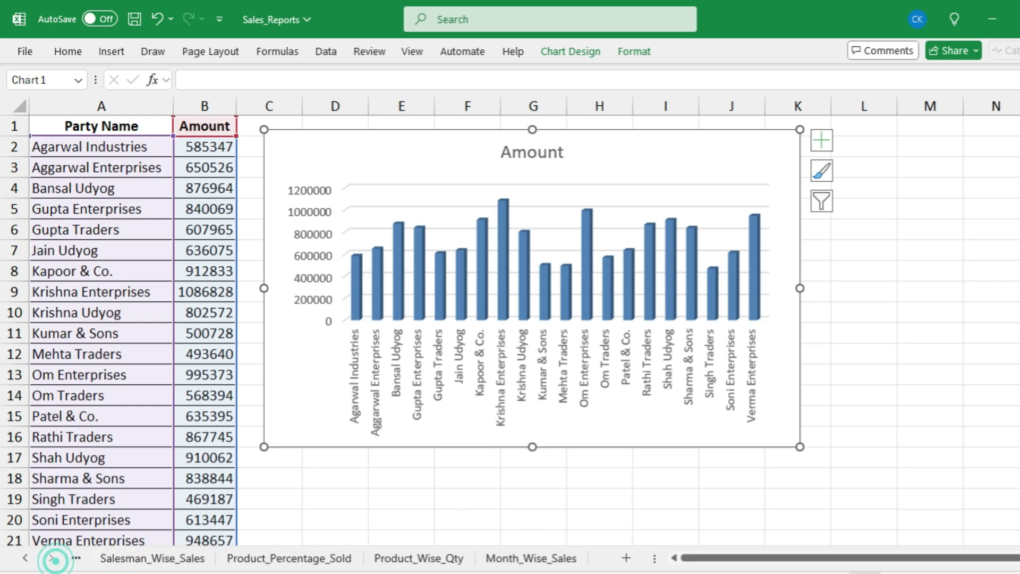
click(529, 556)
click(300, 238)
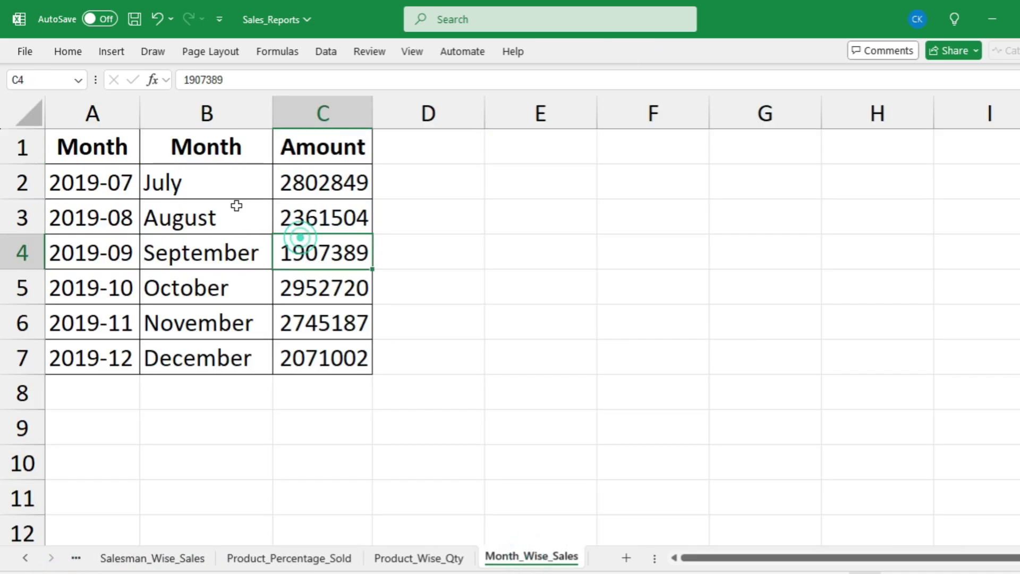
drag(176, 148, 313, 356)
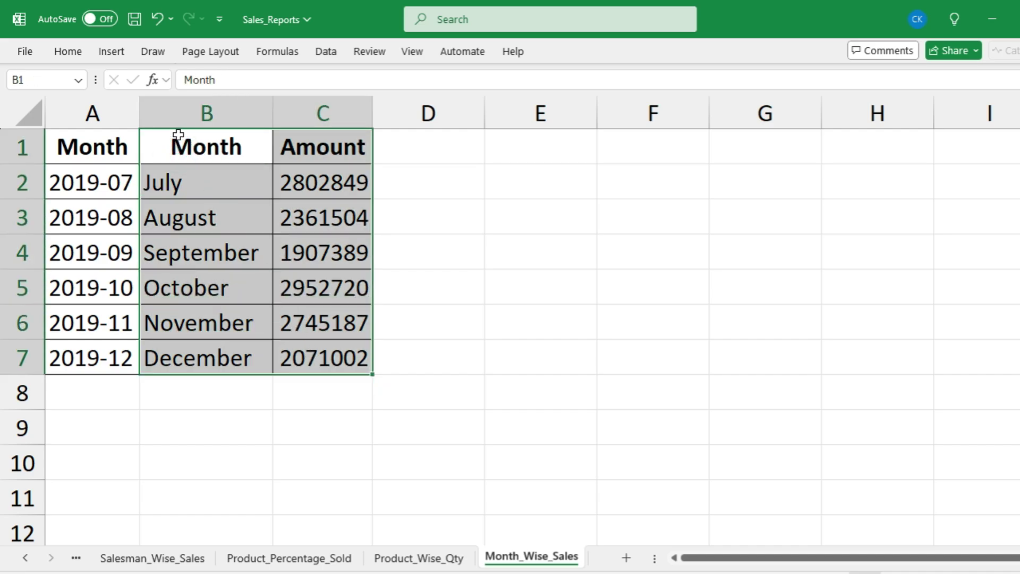
click(118, 51)
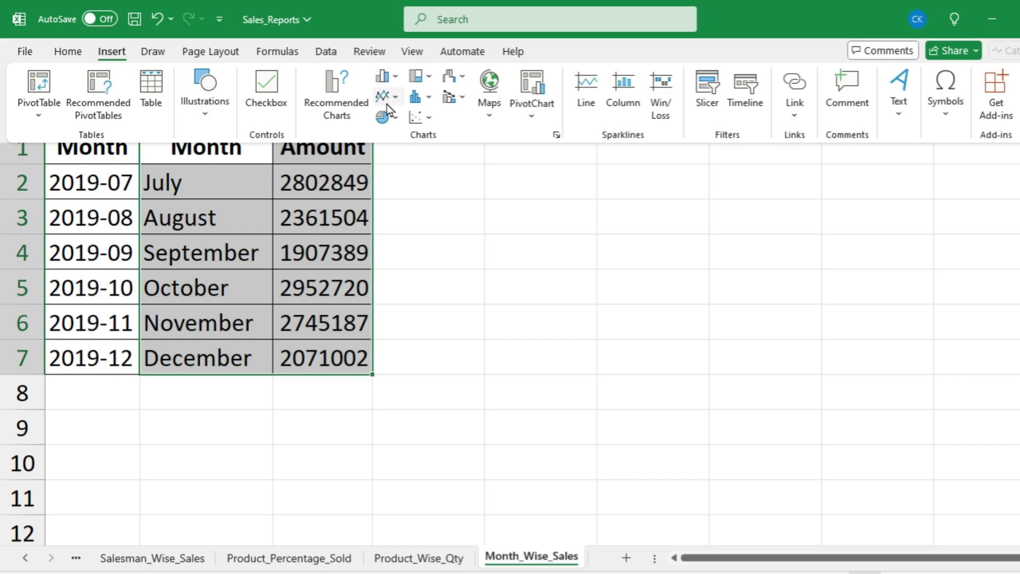
click(398, 118)
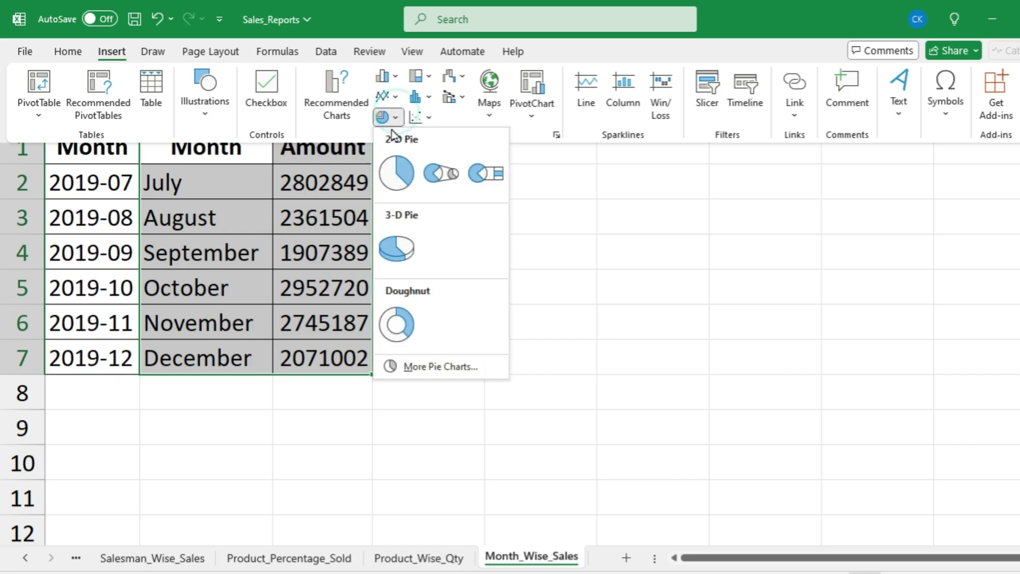
click(390, 184)
click(387, 181)
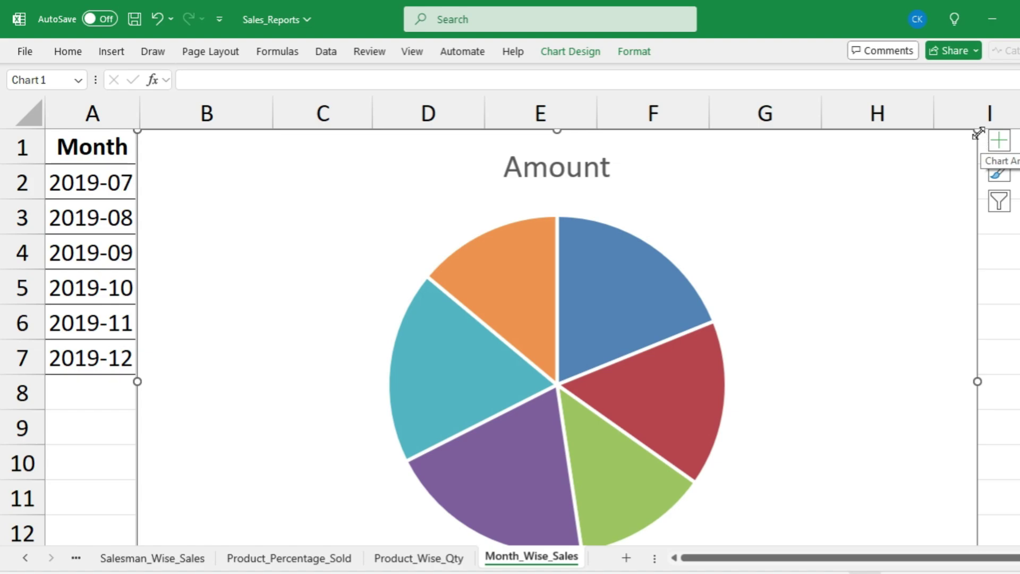
drag(977, 132, 809, 150)
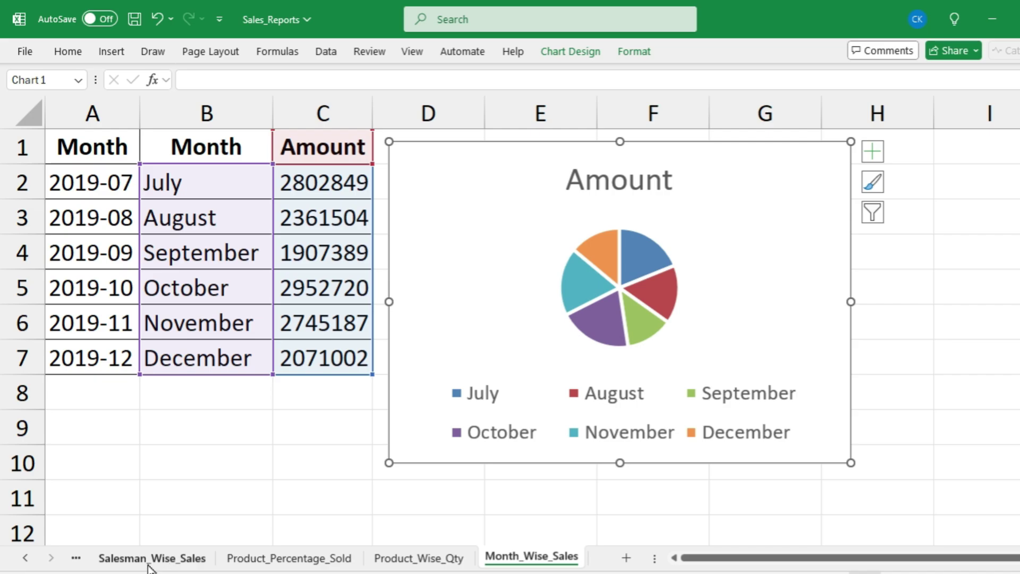
Step: Add a Total row in row 22 of the Party_Wise_Sales sheet, summing the amounts with =SUM(B2:B21)
click(25, 557)
click(135, 557)
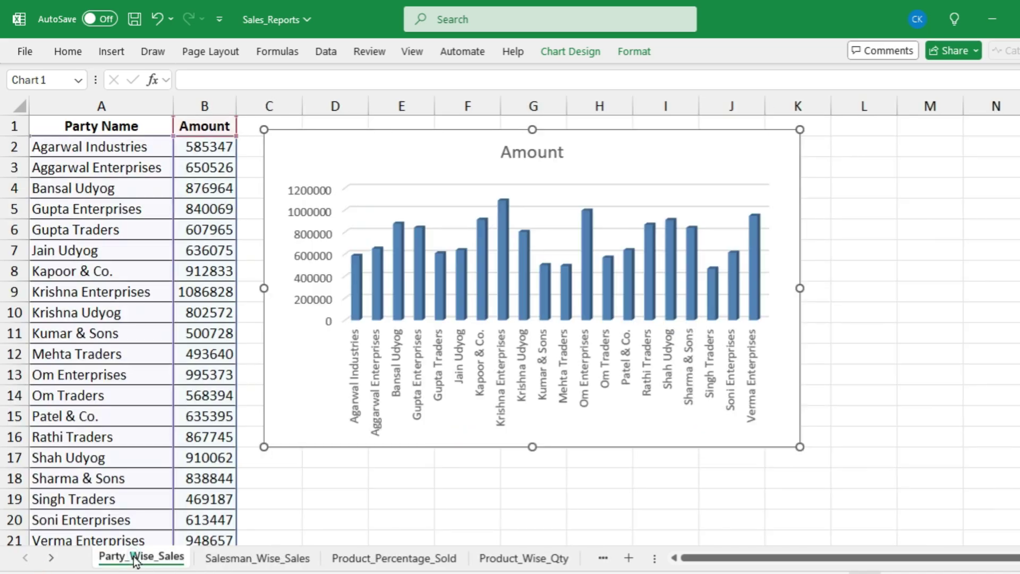
click(149, 496)
scroll(139, 478, down, 4)
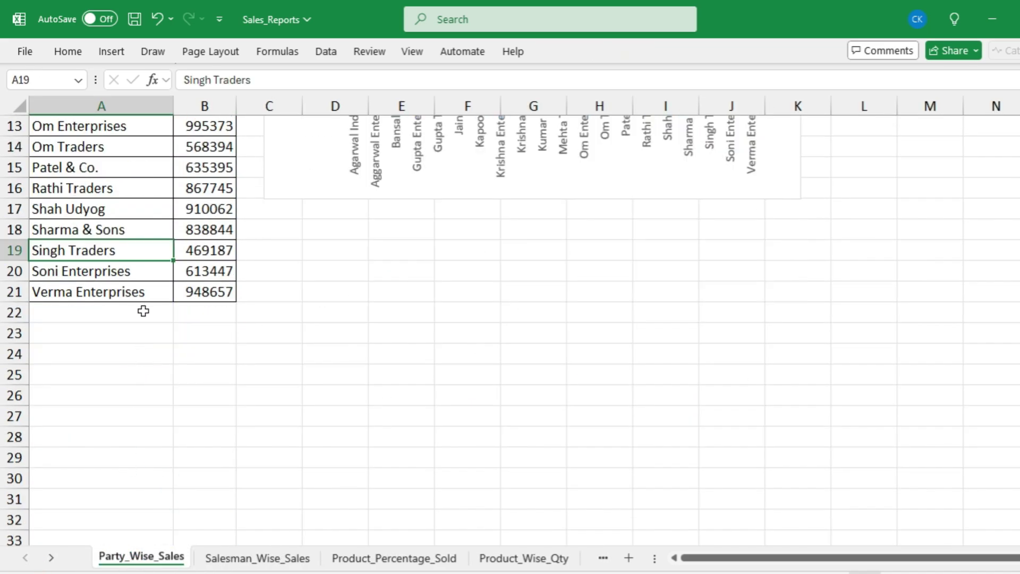
click(143, 311)
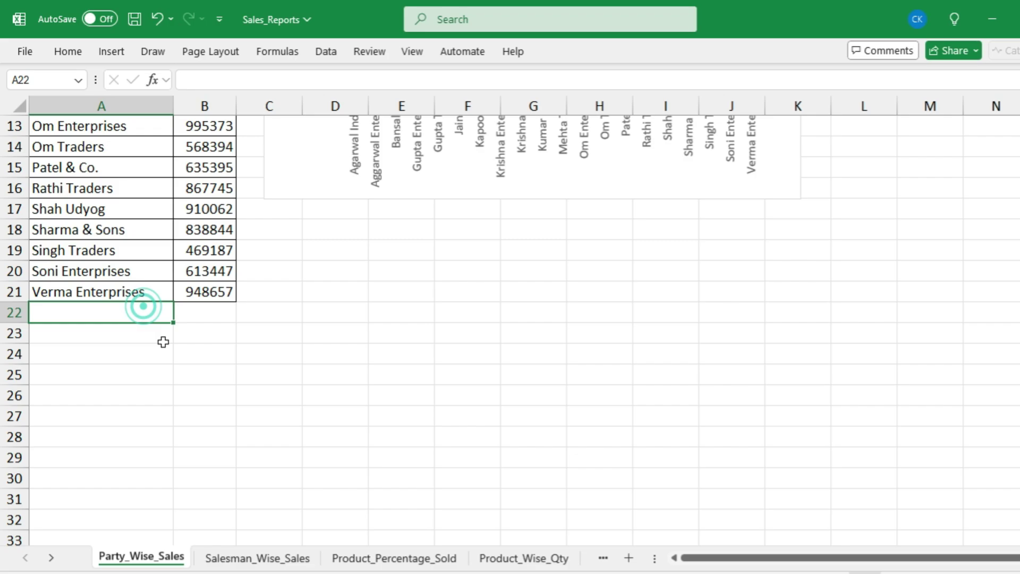
text(Total)
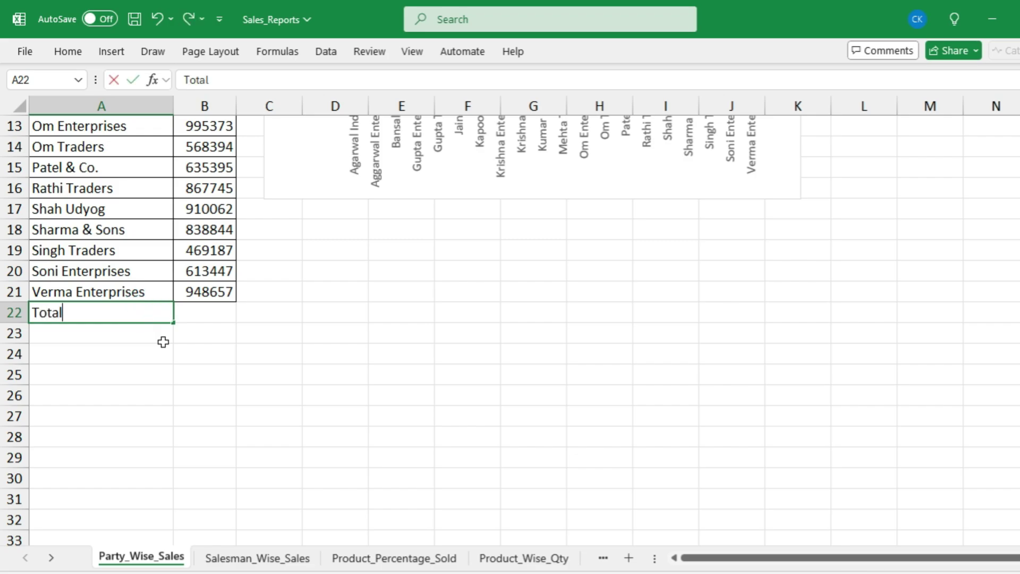
key(Tab)
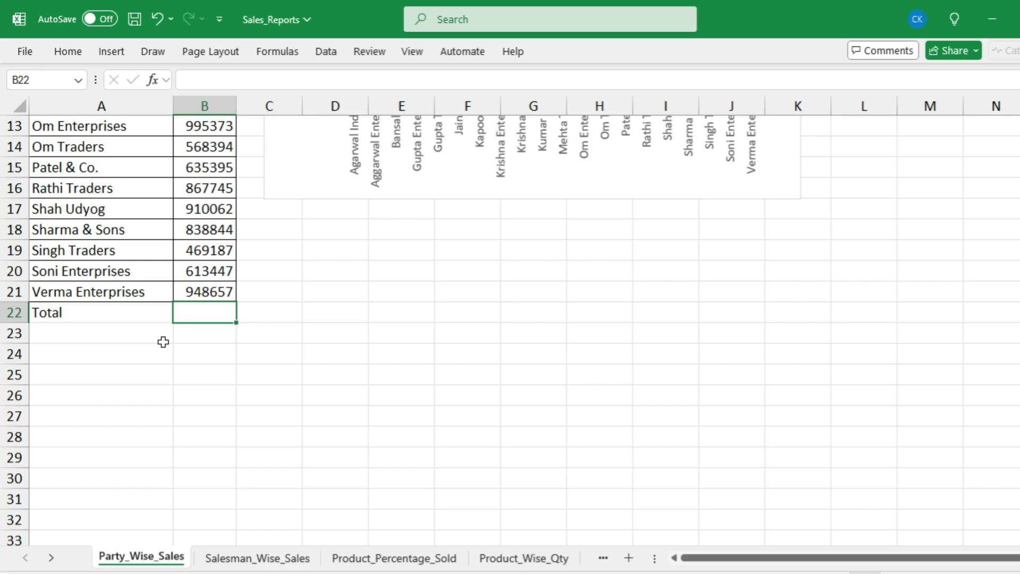
key(alt+equal)
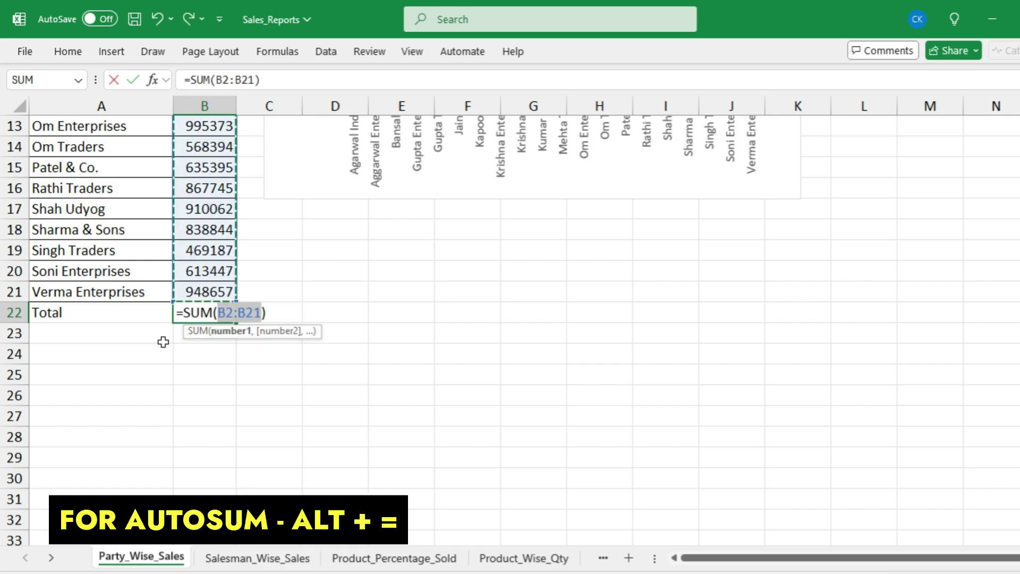
scroll(163, 341, up, 4)
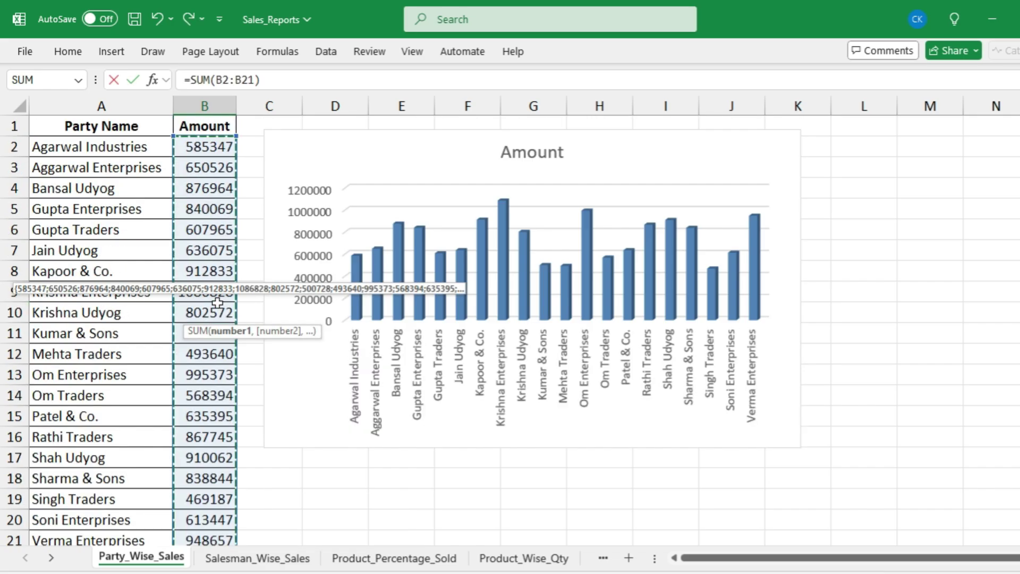
scroll(178, 333, down, 2)
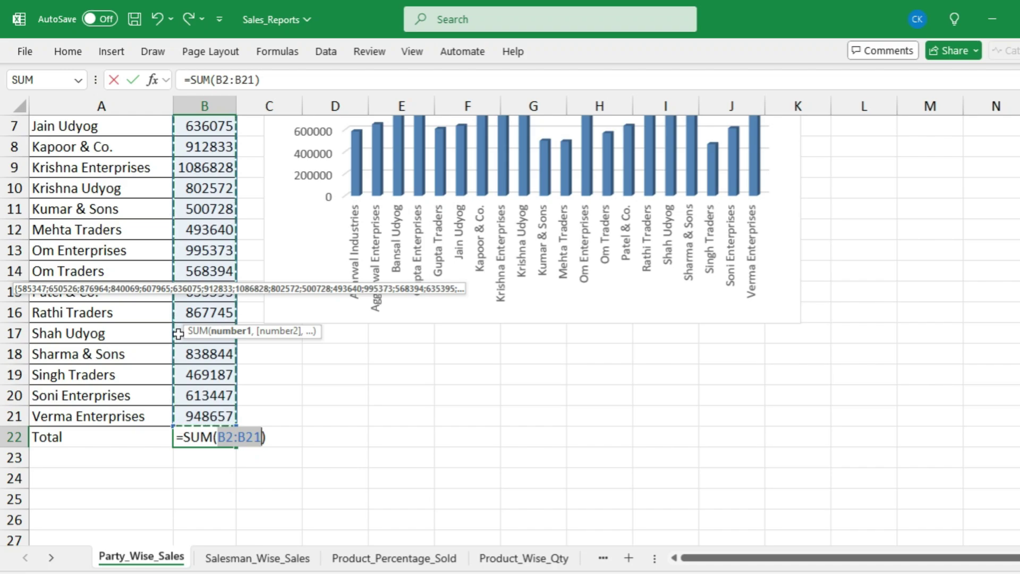
key(Return)
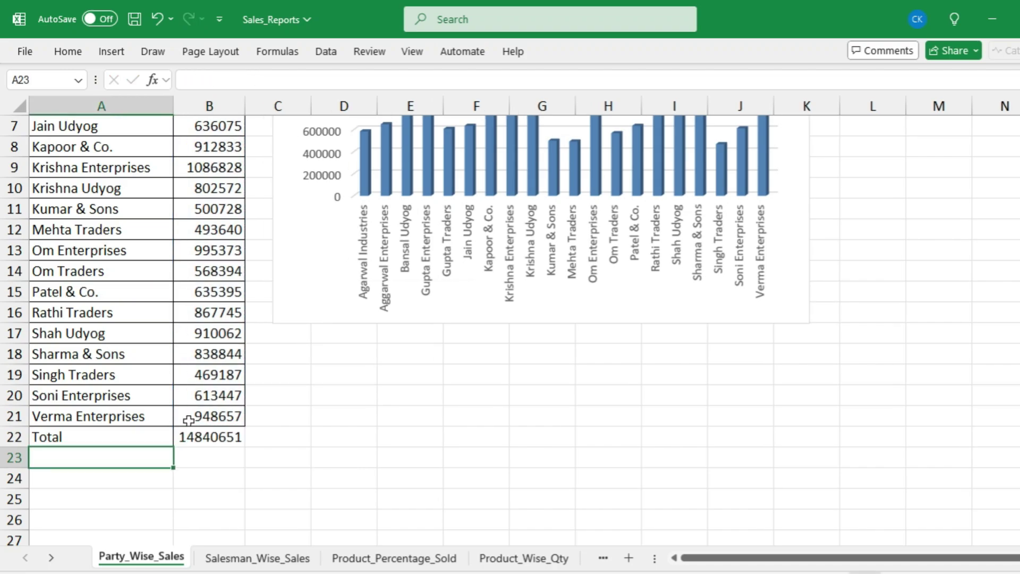
Step: Make the Total row A22:B22 bold
click(200, 436)
click(131, 434)
drag(132, 434, 187, 430)
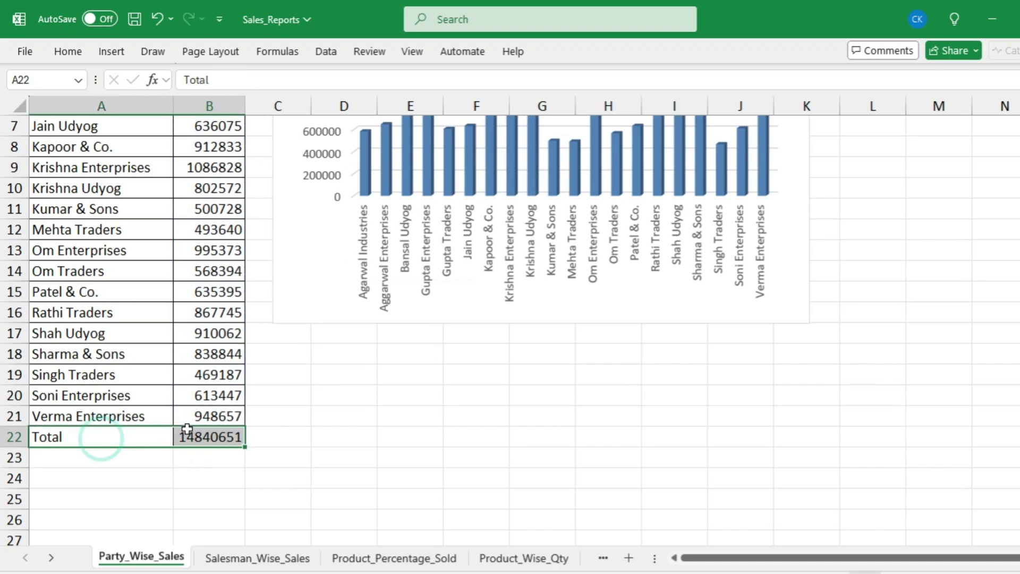
key(ctrl+b)
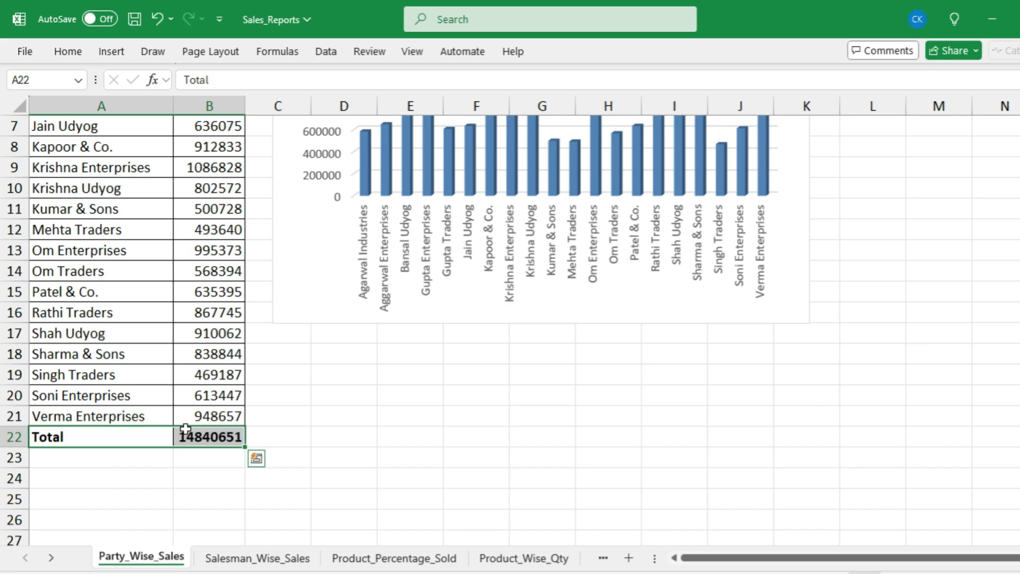
Step: Copy the bold Total label from A22 into cell A10 of the Salesman_Wise_Sales sheet
click(129, 431)
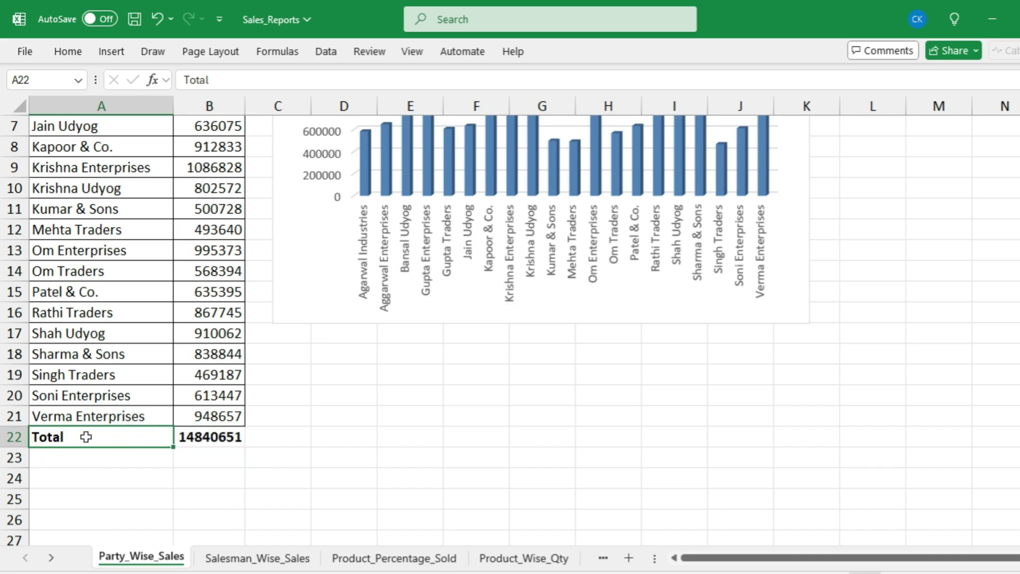
key(ctrl+c)
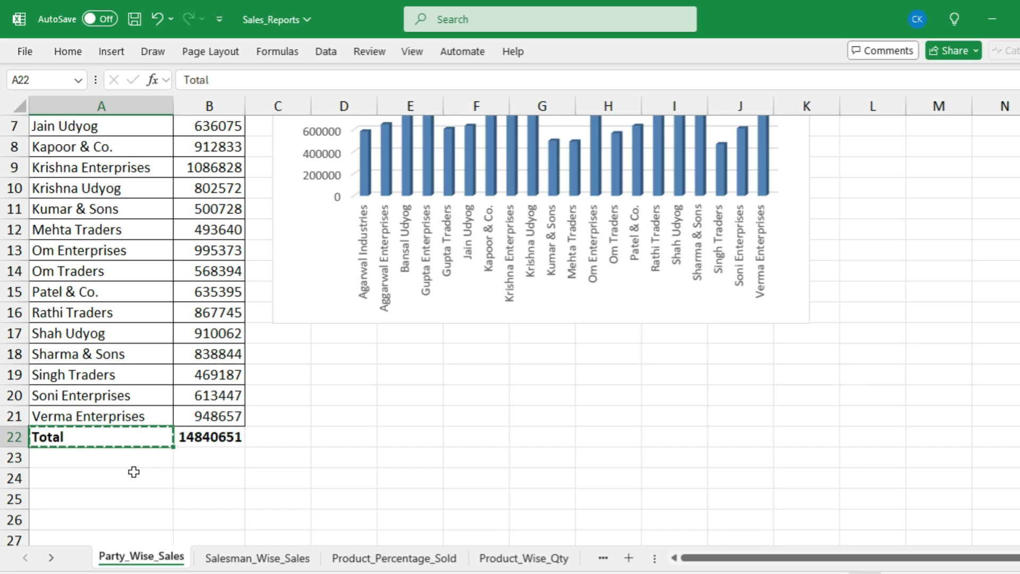
click(223, 558)
click(112, 418)
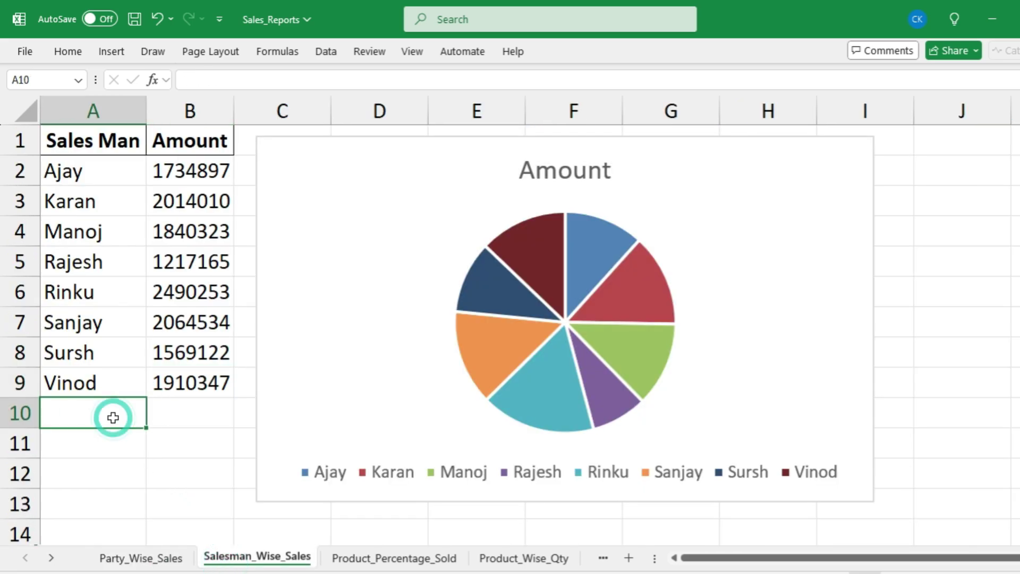
key(ctrl+v)
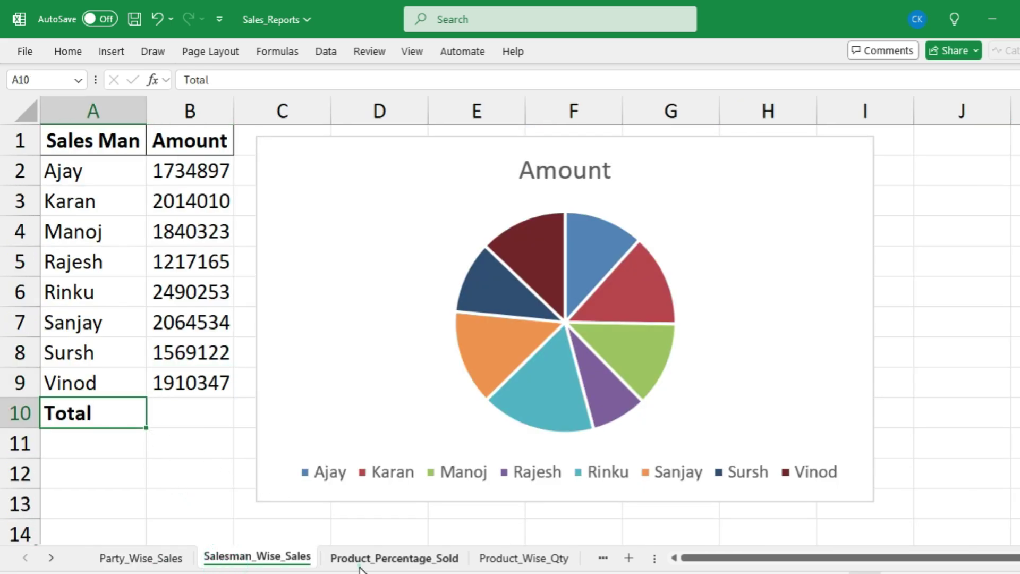
Step: Paste the copied bold Total label into cell A12 of both the Product_Percentage_Sold and Product_Wise_Qty sheets
click(366, 557)
click(153, 475)
key(ctrl+v)
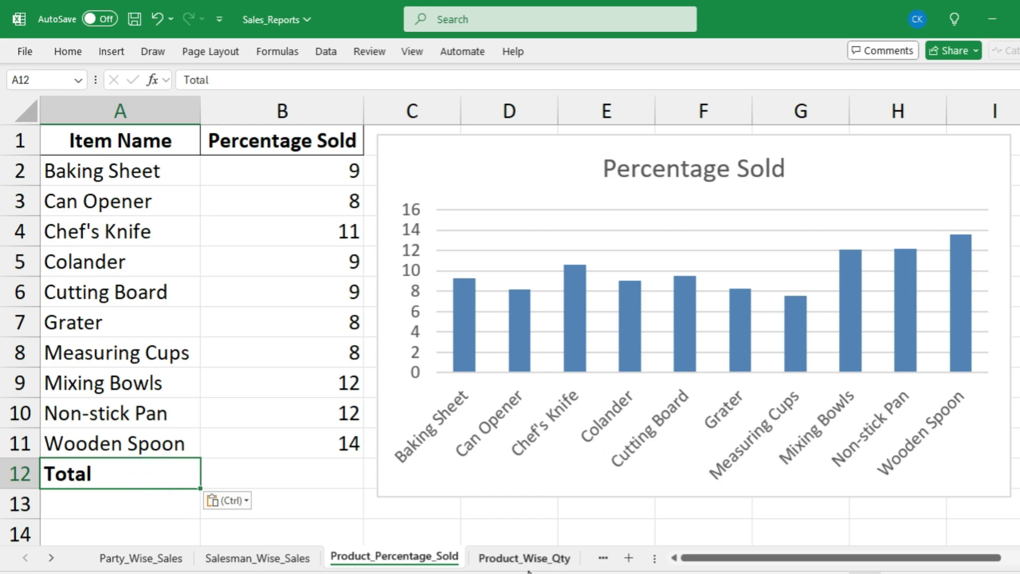
click(523, 557)
click(155, 444)
key(ctrl+v)
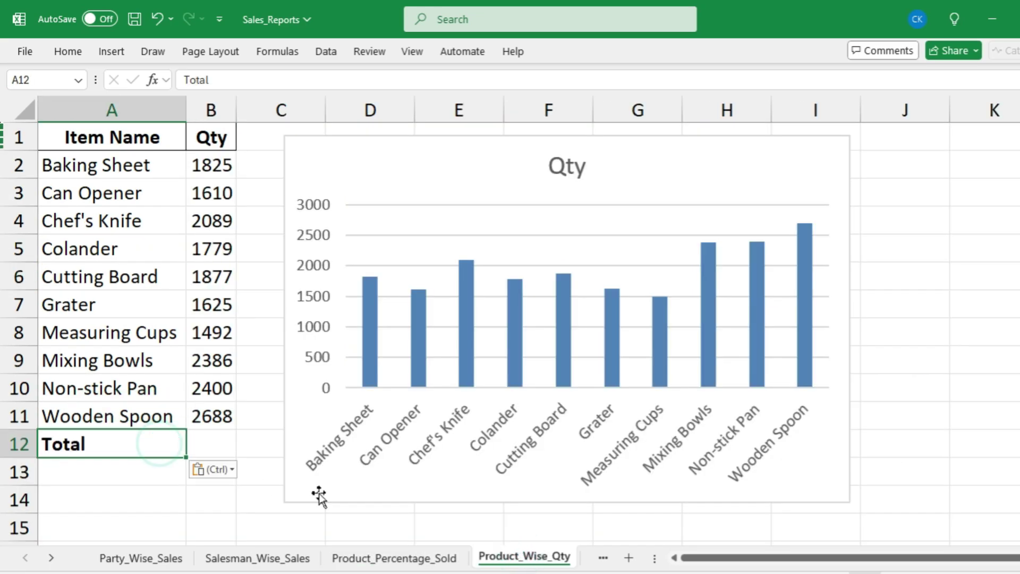
Step: Paste the copied bold Total label into cell A8 of the Month_Wise_Sales sheet
click(602, 558)
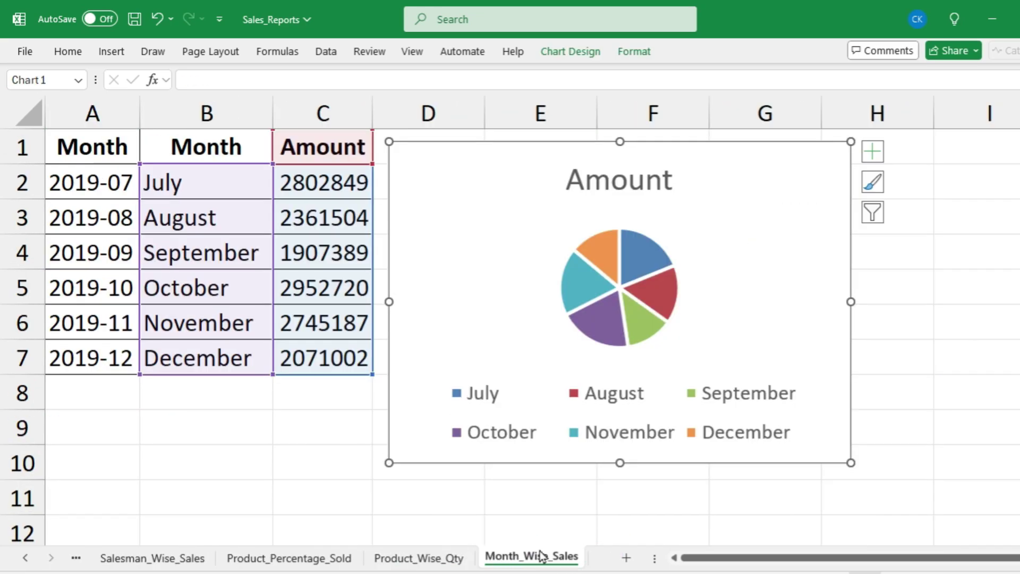
click(82, 398)
key(ctrl+v)
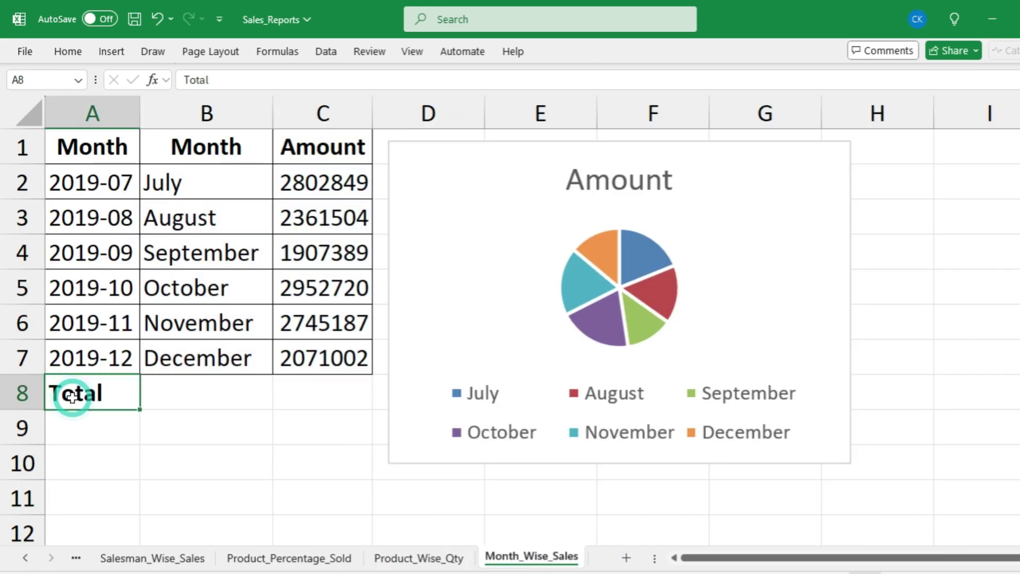
Step: Total the monthly amounts in cell C8 of the Month_Wise_Sales sheet with AutoSum, using =SUM(C2:C7)
click(329, 399)
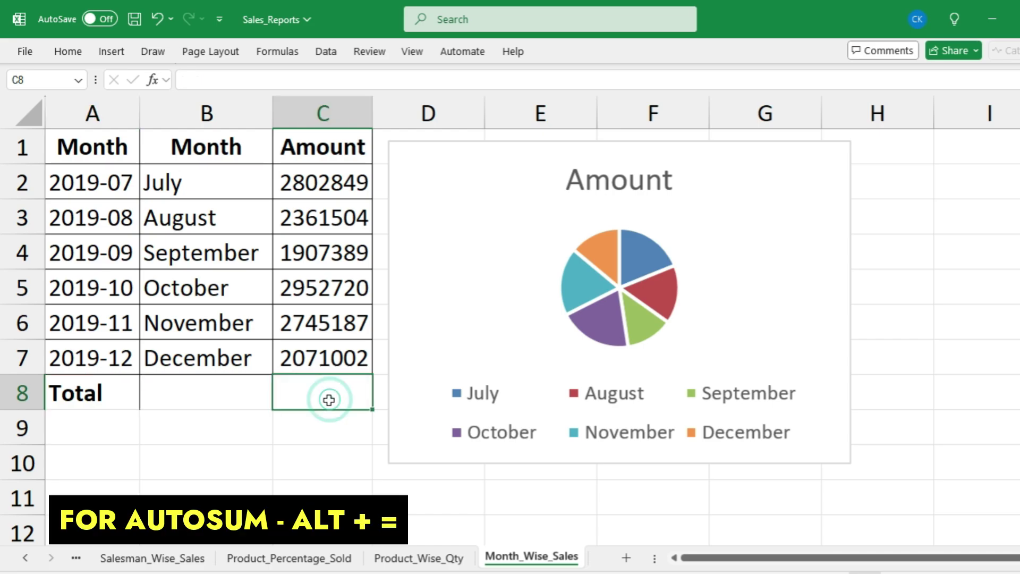
key(alt+equal)
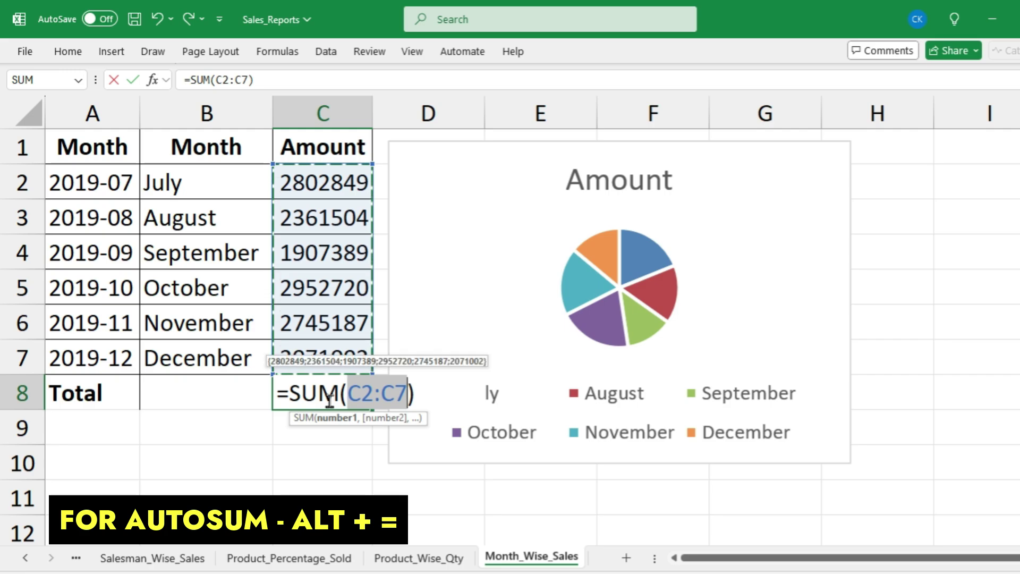
key(Return)
click(329, 400)
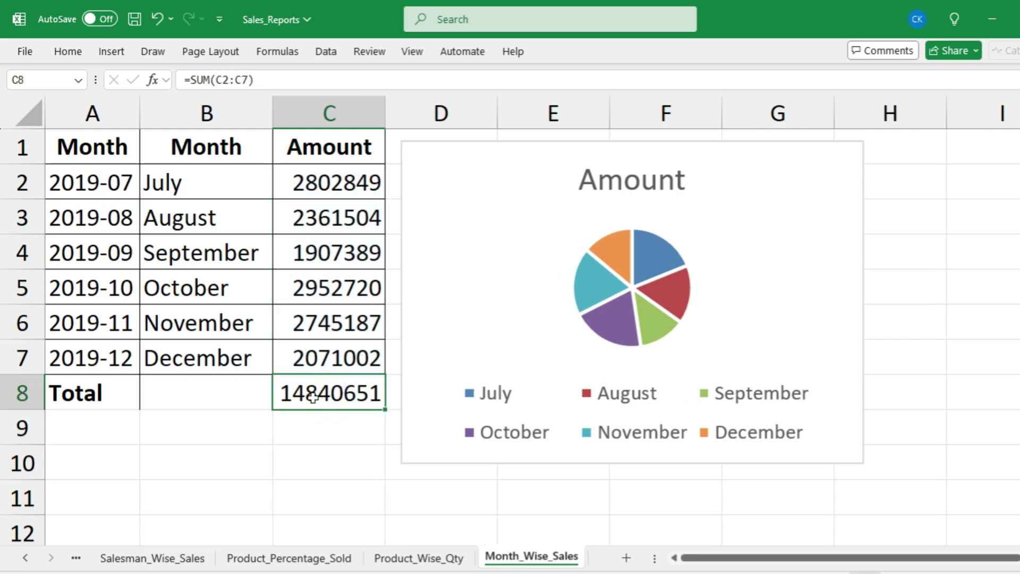
Step: Total the quantities in cell B12 of the Product_Wise_Qty sheet with AutoSum, using =SUM(B2:B11)
click(425, 557)
click(217, 439)
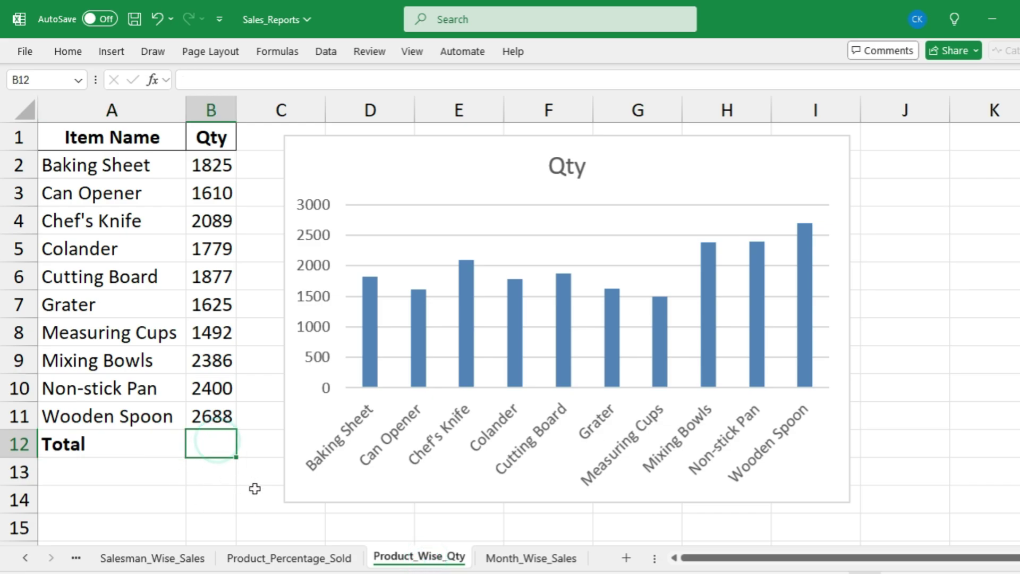
click(229, 447)
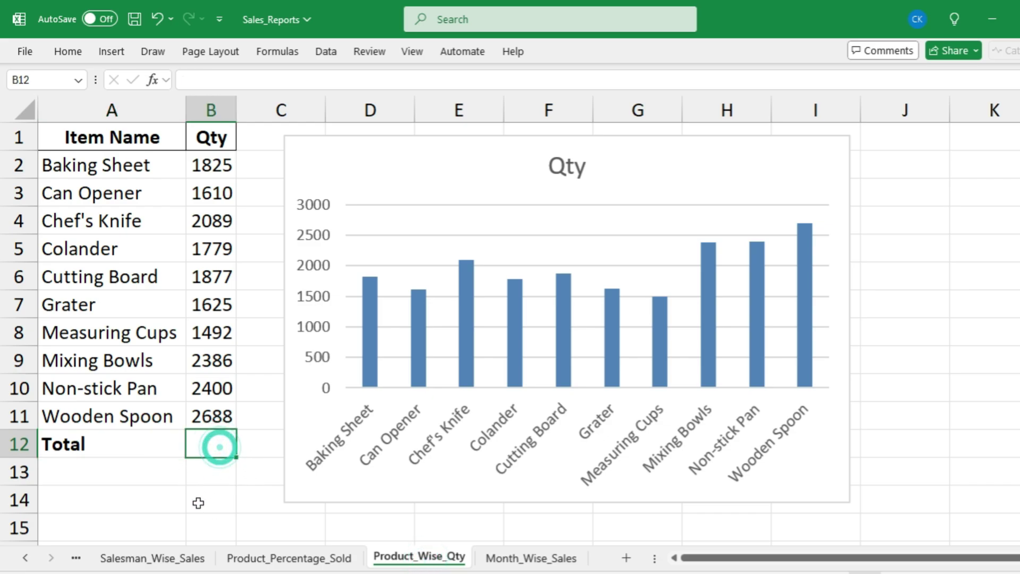
key(alt+equal)
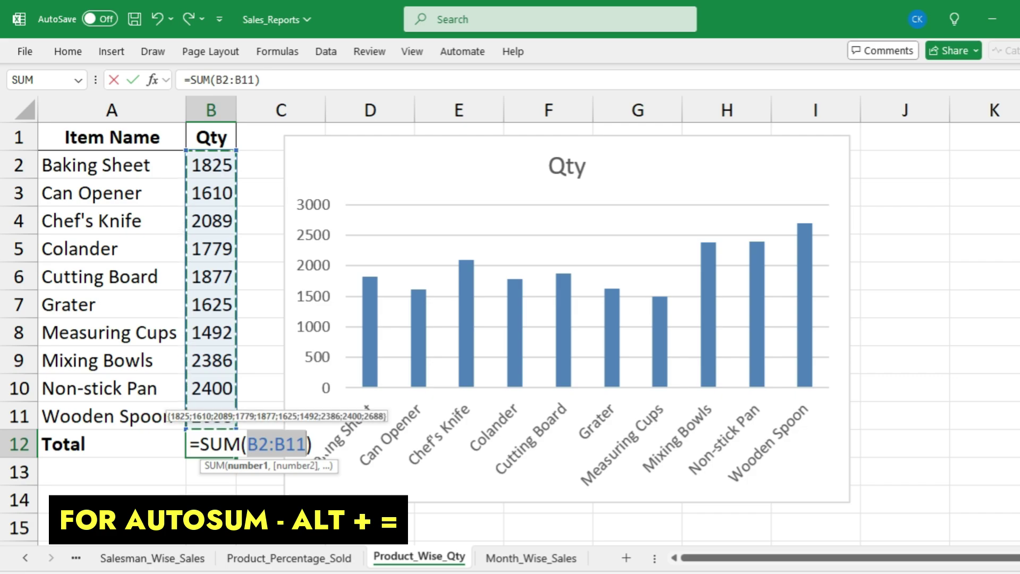
key(Return)
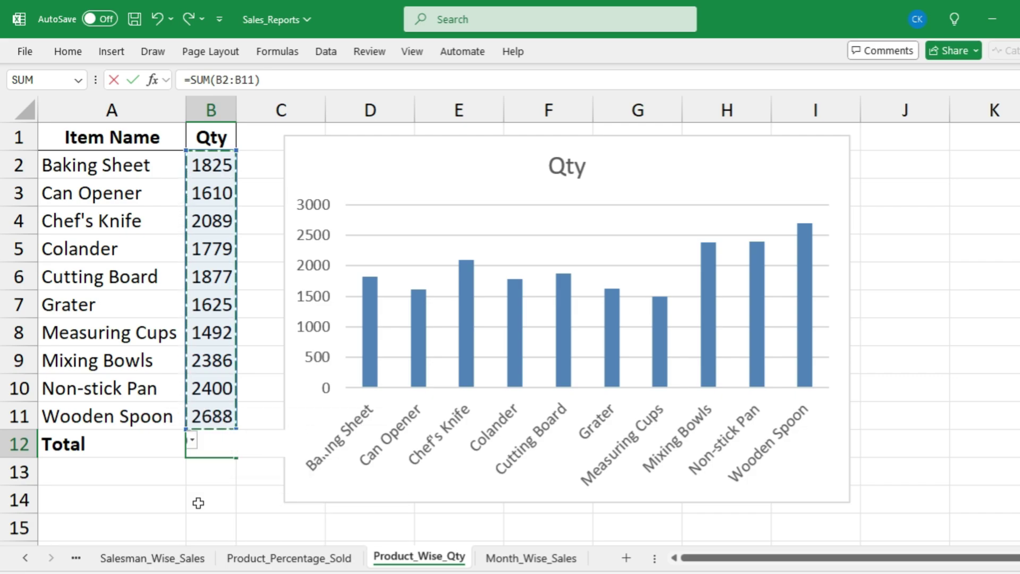
Step: Total the percentages in cell B12 of the Product_Percentage_Sold sheet with AutoSum, using =SUM(B2:B11)
click(279, 558)
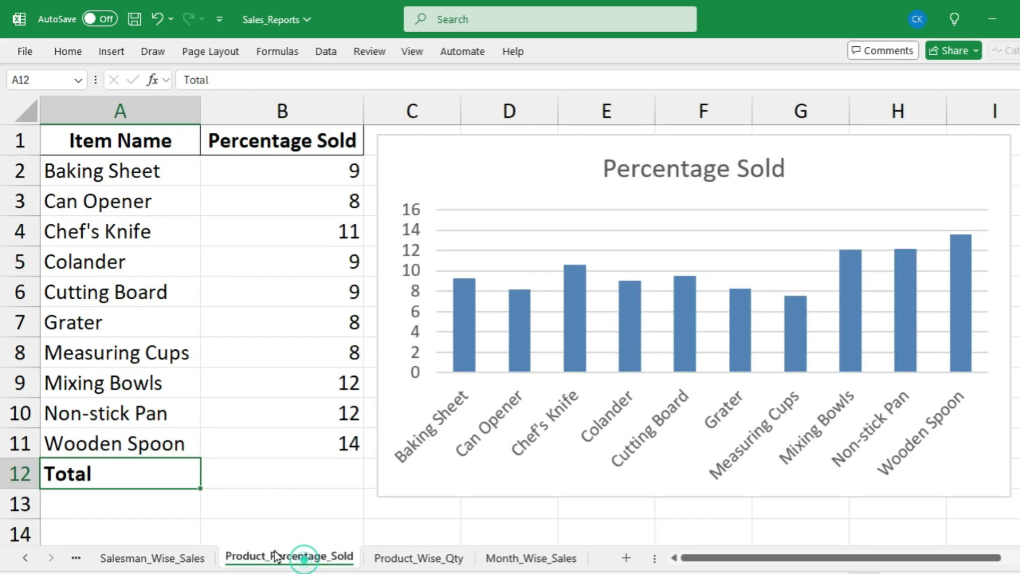
click(285, 472)
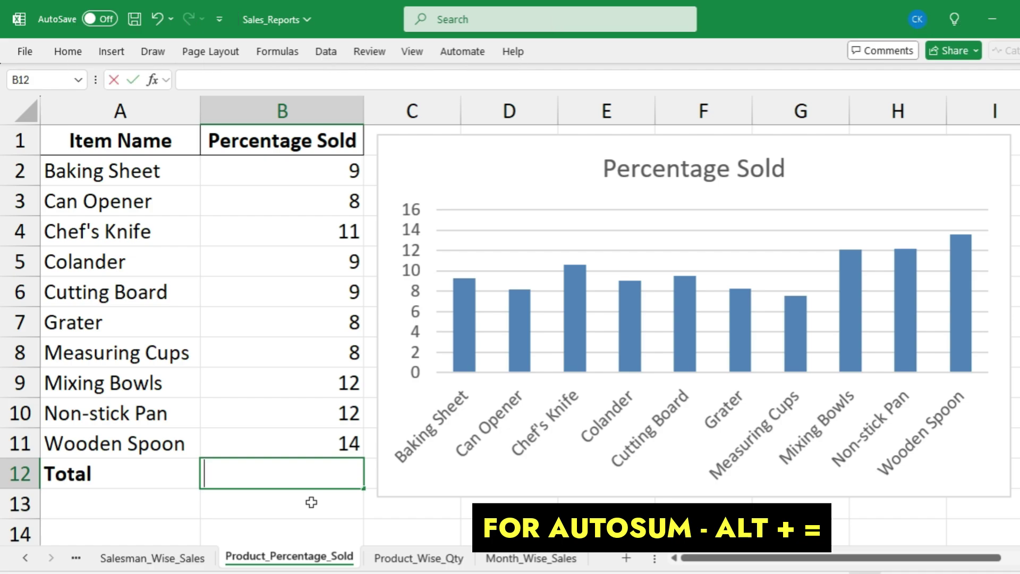
key(alt+equal)
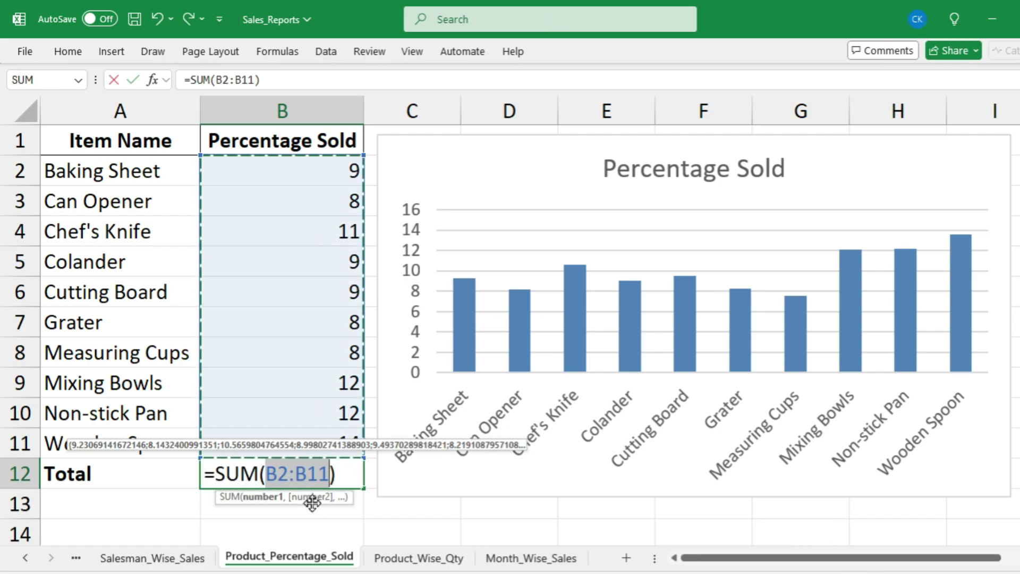
key(Return)
click(306, 461)
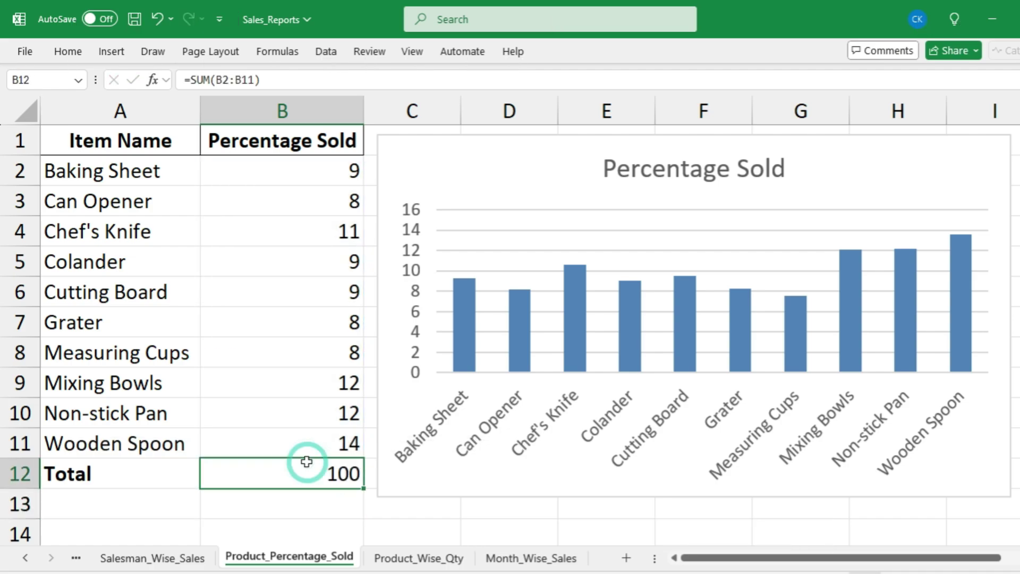
Step: Total the salesman amounts in cell B10 of the Salesman_Wise_Sales sheet with AutoSum, using =SUM(B2:B9)
click(153, 558)
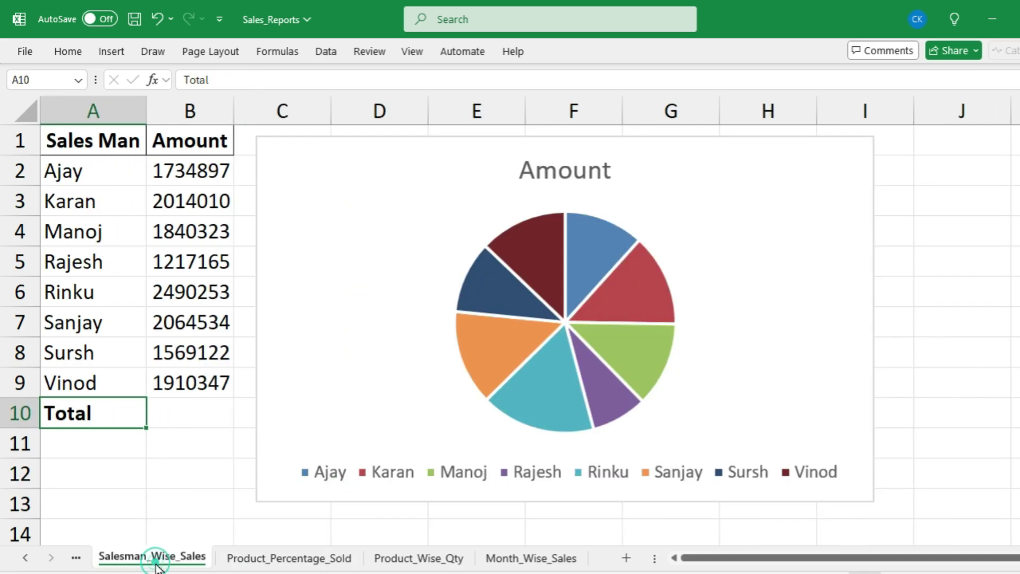
click(195, 414)
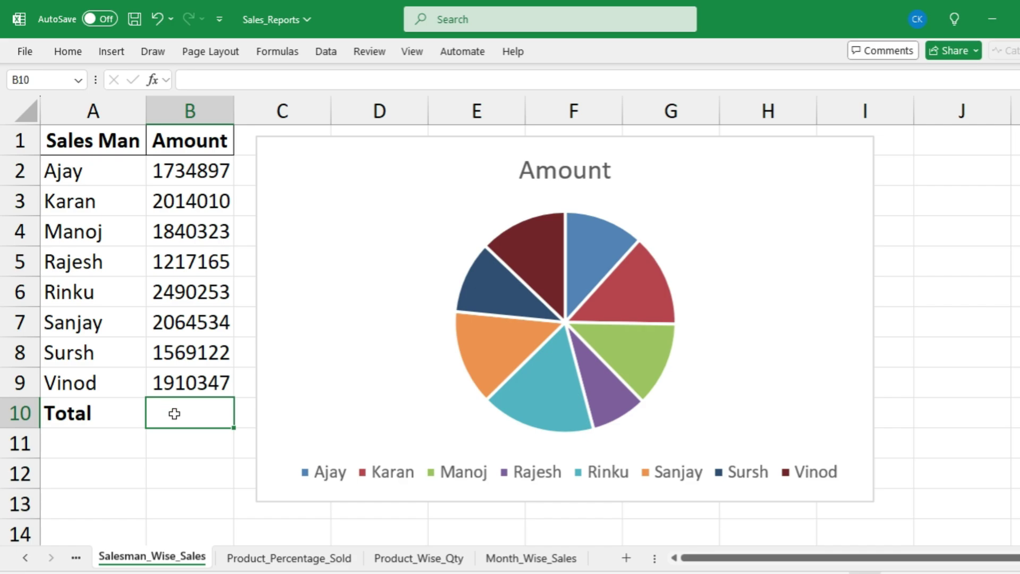
click(174, 413)
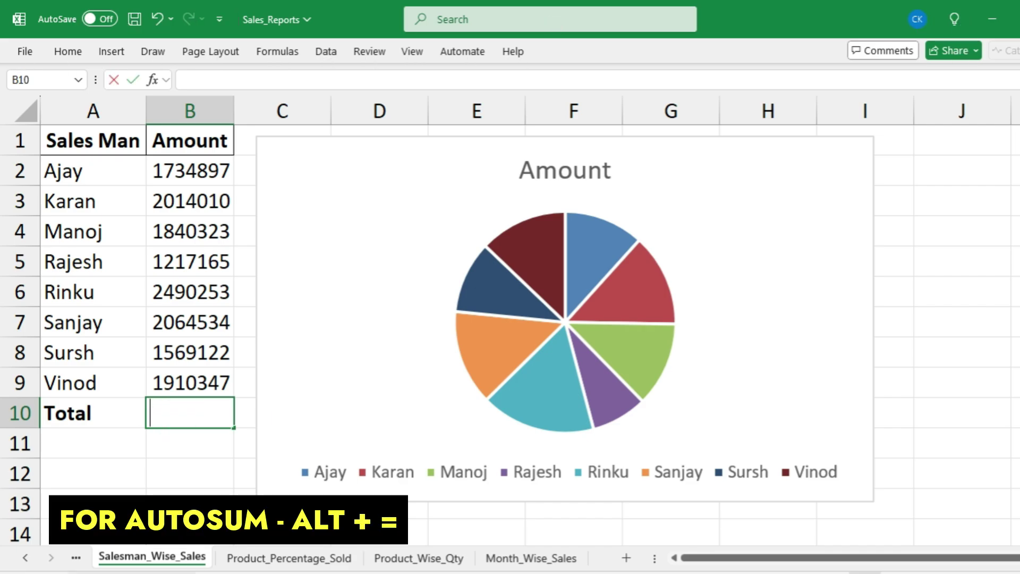
key(alt+equal)
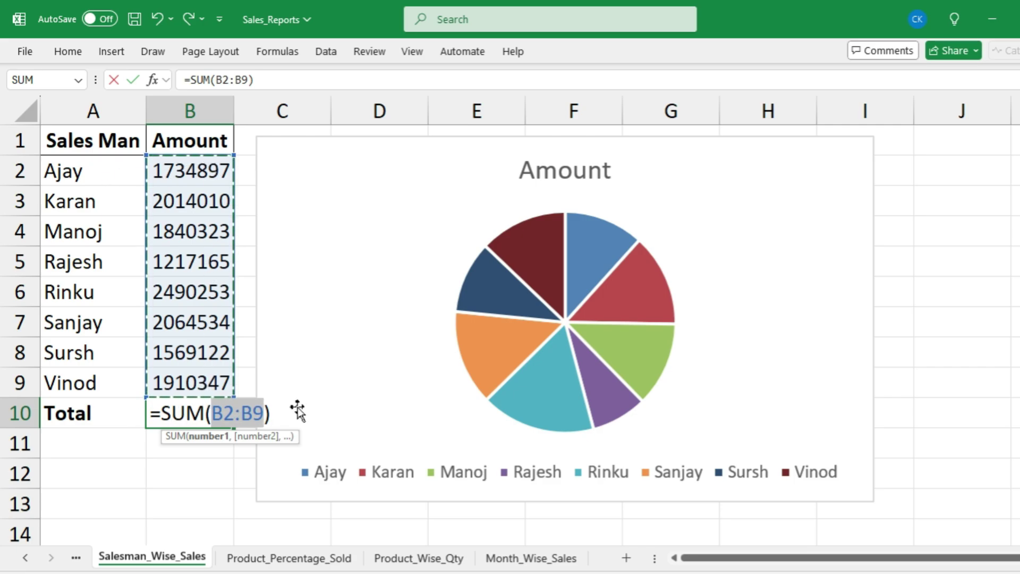
key(Return)
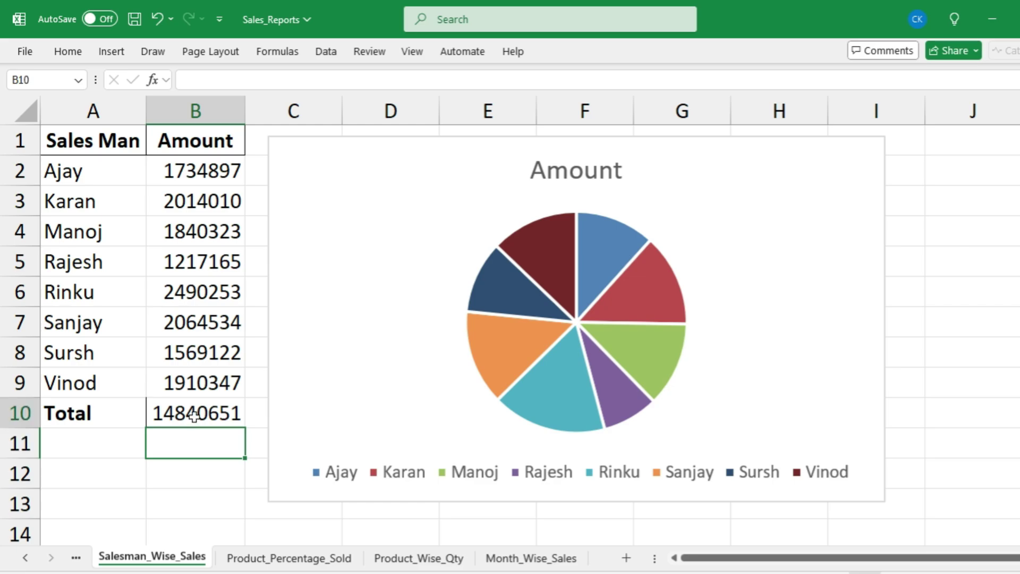
click(194, 416)
drag(202, 168, 213, 352)
click(161, 412)
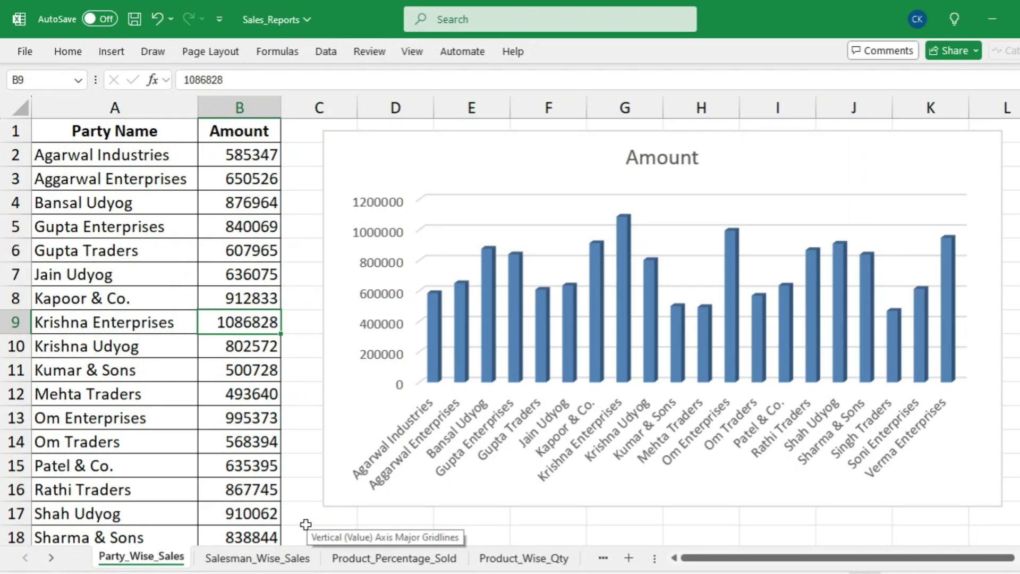
Step: Review the finished tables, totals and charts on the Salesman_Wise_Sales, Product_Percentage_Sold and Product_Wise_Qty sheets
click(236, 567)
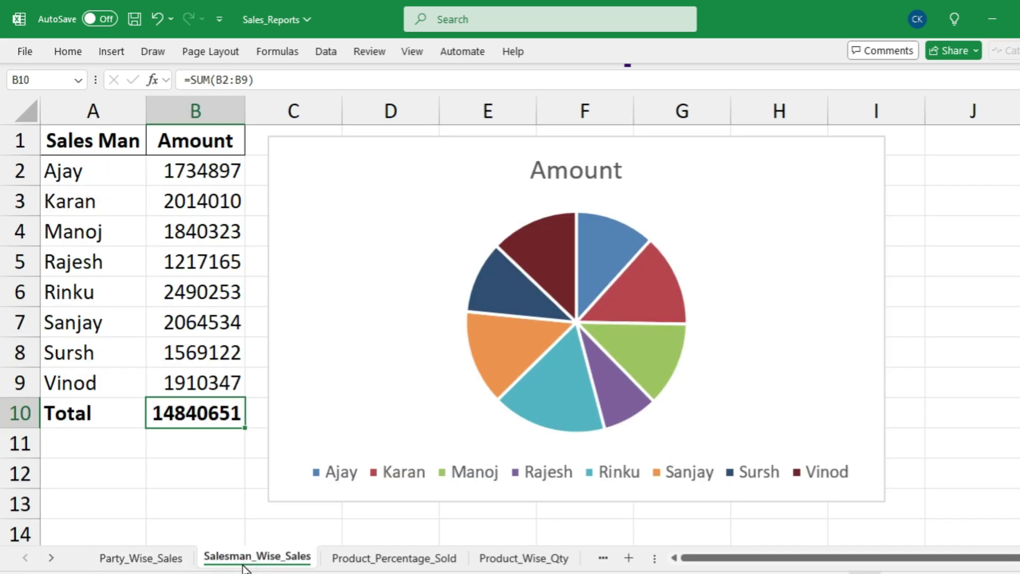
click(348, 568)
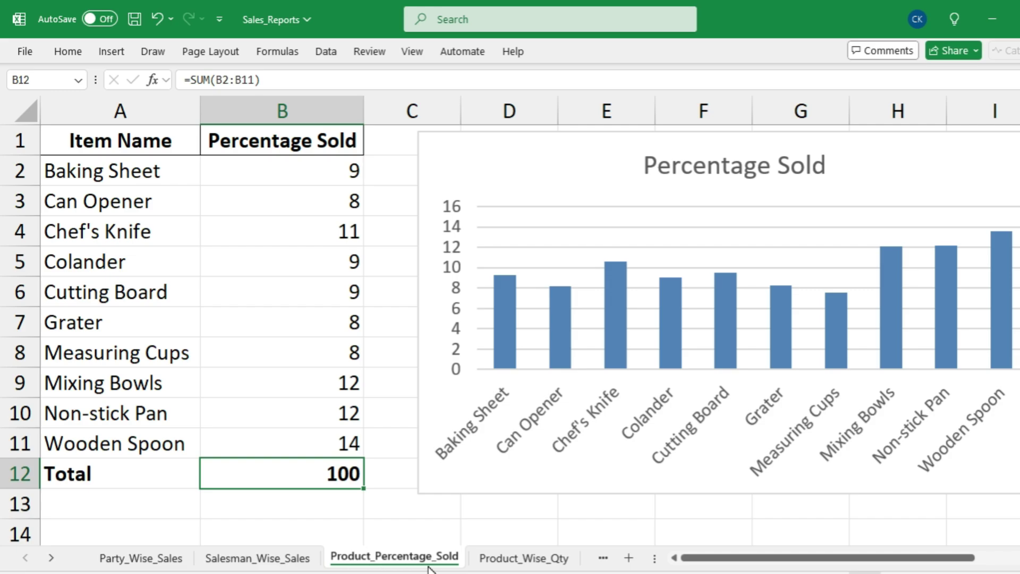
click(492, 566)
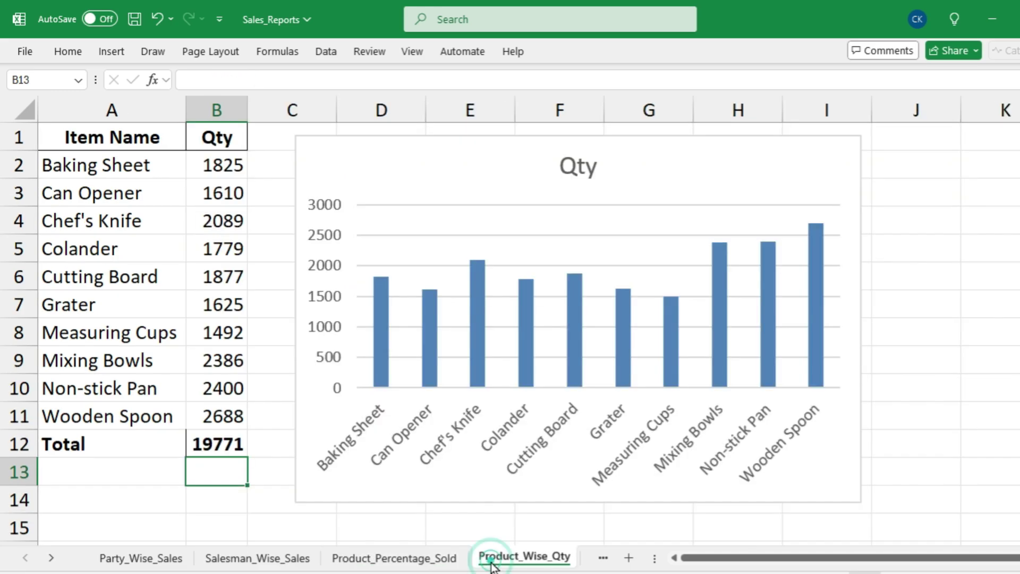